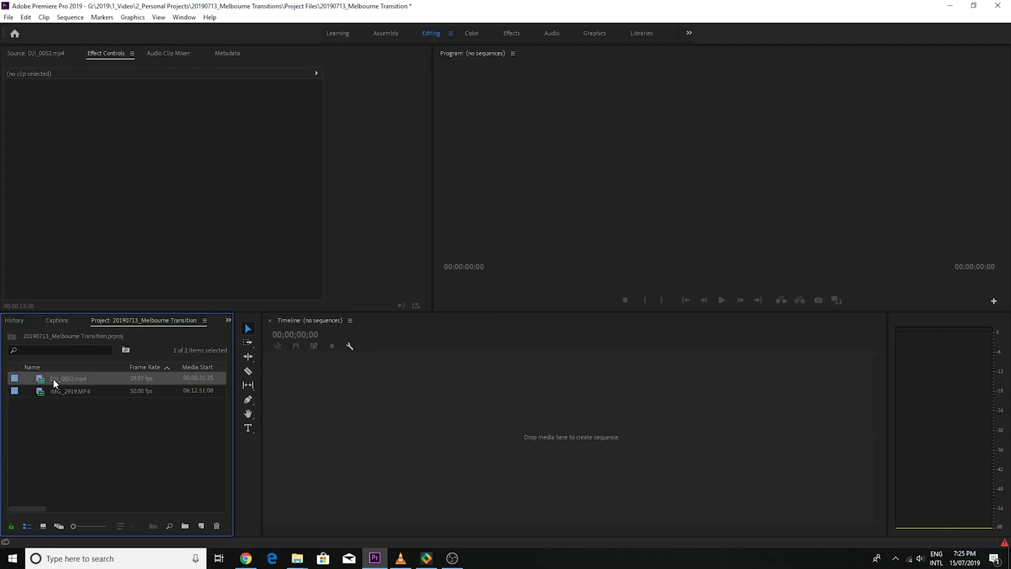
# - Drag DJI_0052.mp4 onto the empty timeline to build a DJI_0052 sequence
pyautogui.moveTo(53, 378); pyautogui.dragTo(358, 406)
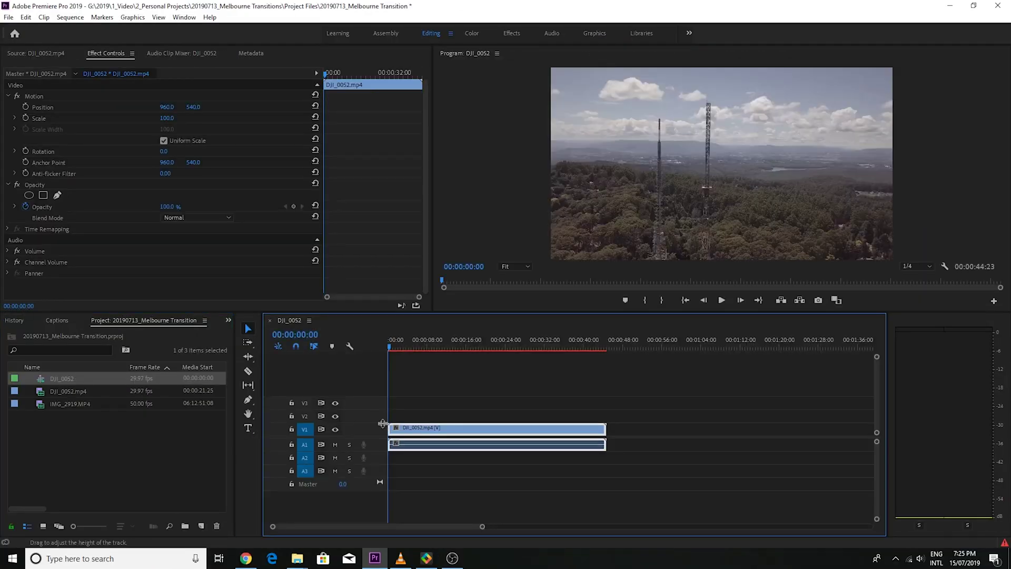
# - Fit the DJI_0052 clip to the timeline, scrub it, and enlarge V1 to show its thumbnail
pyautogui.click(492, 406)
pyautogui.press('=')
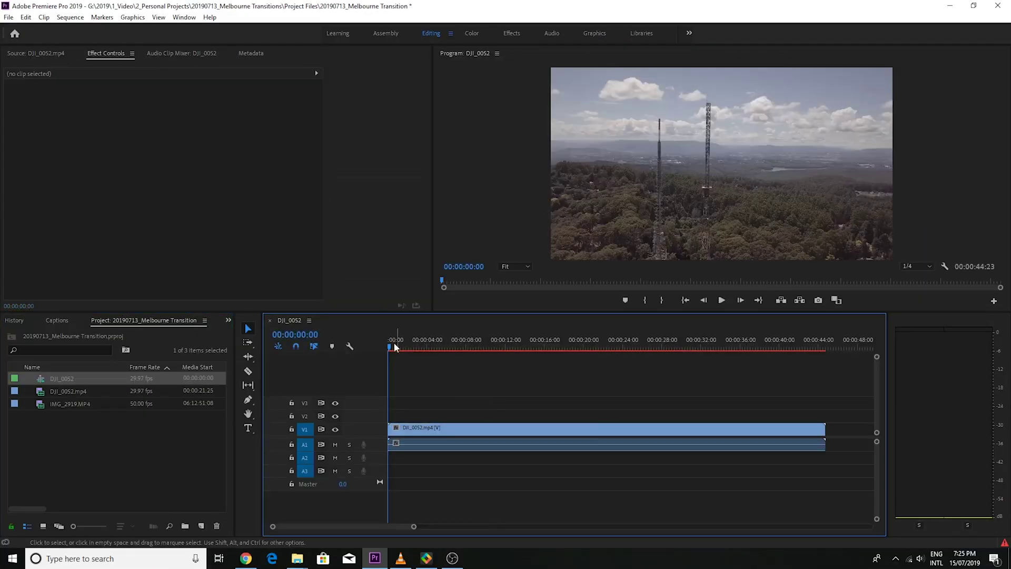
pyautogui.moveTo(396, 341); pyautogui.dragTo(509, 345)
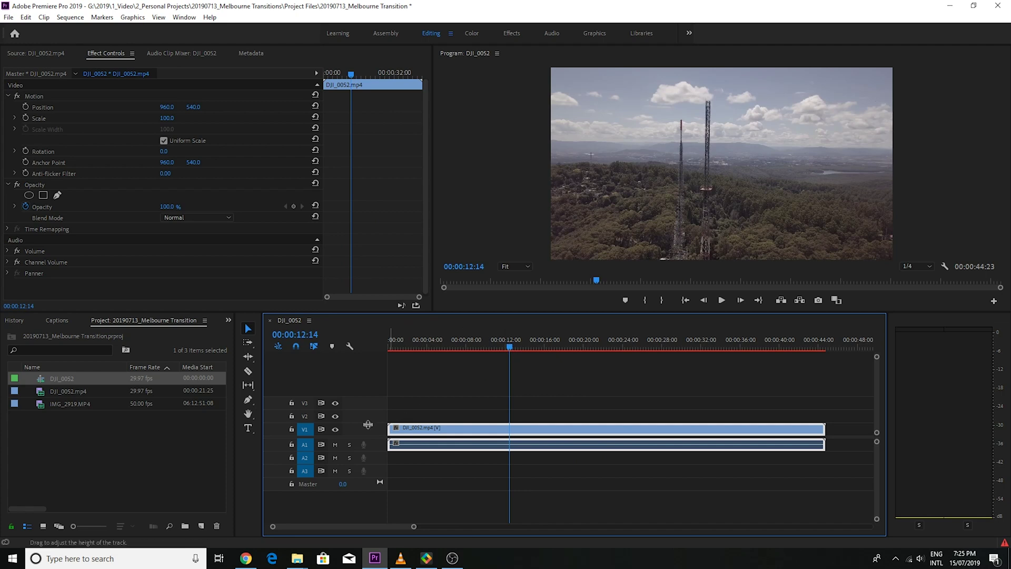
pyautogui.moveTo(368, 424); pyautogui.dragTo(368, 386)
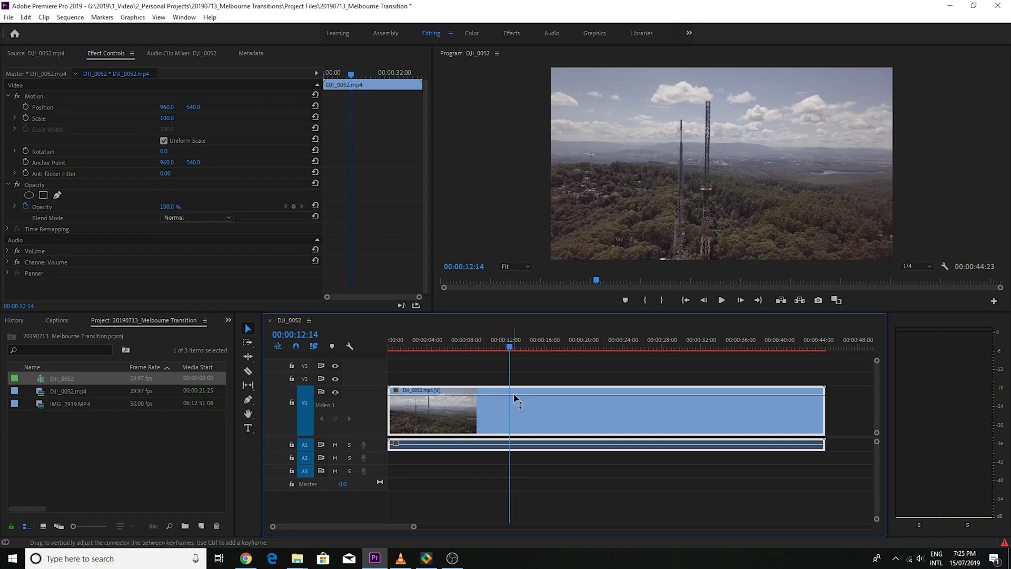
# - Switch the DJI_0052 clip's track display to Time Remapping > Speed
pyautogui.moveTo(519, 393); pyautogui.dragTo(517, 367)
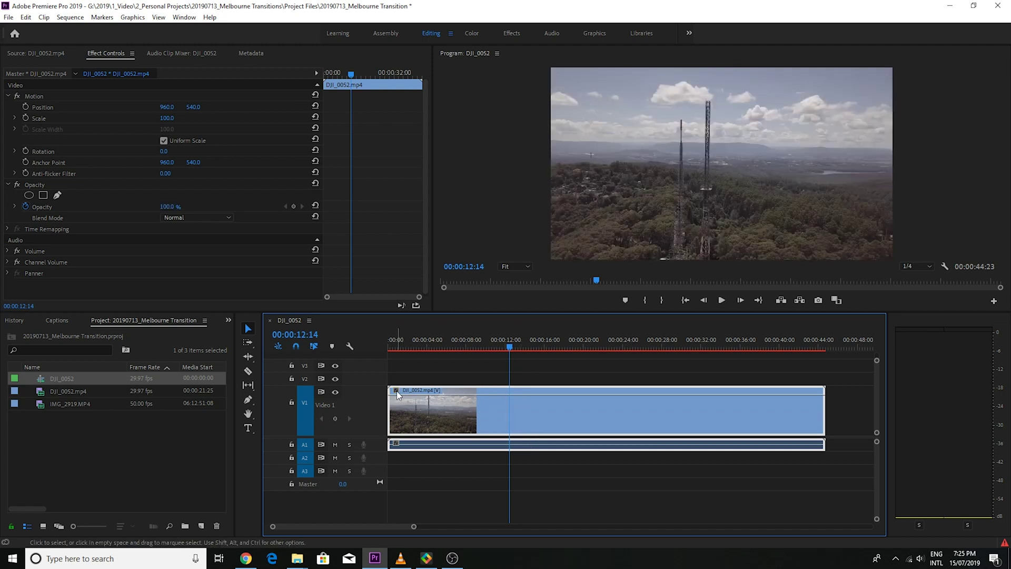
pyautogui.click(396, 390)
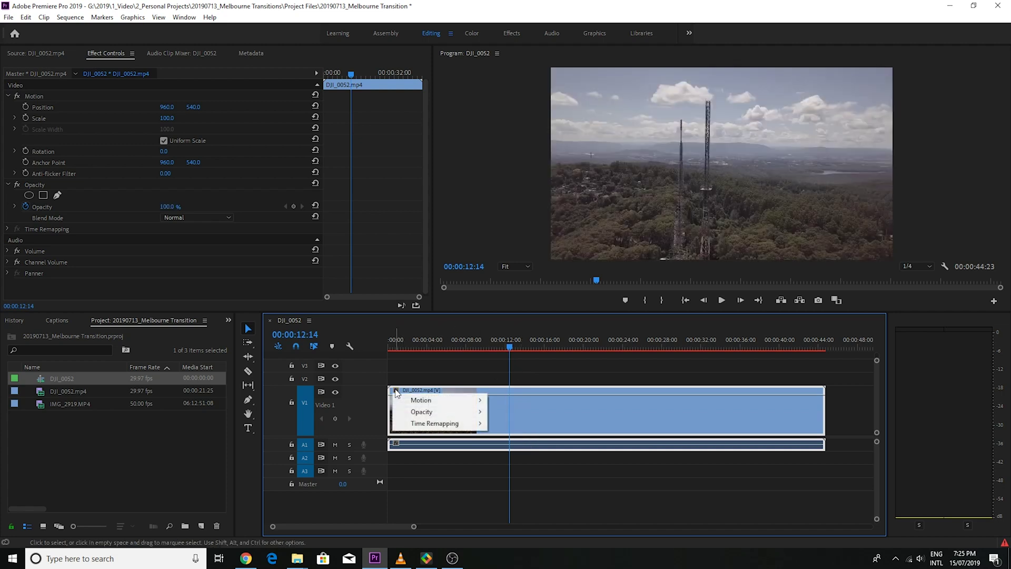
pyautogui.moveTo(431, 423)
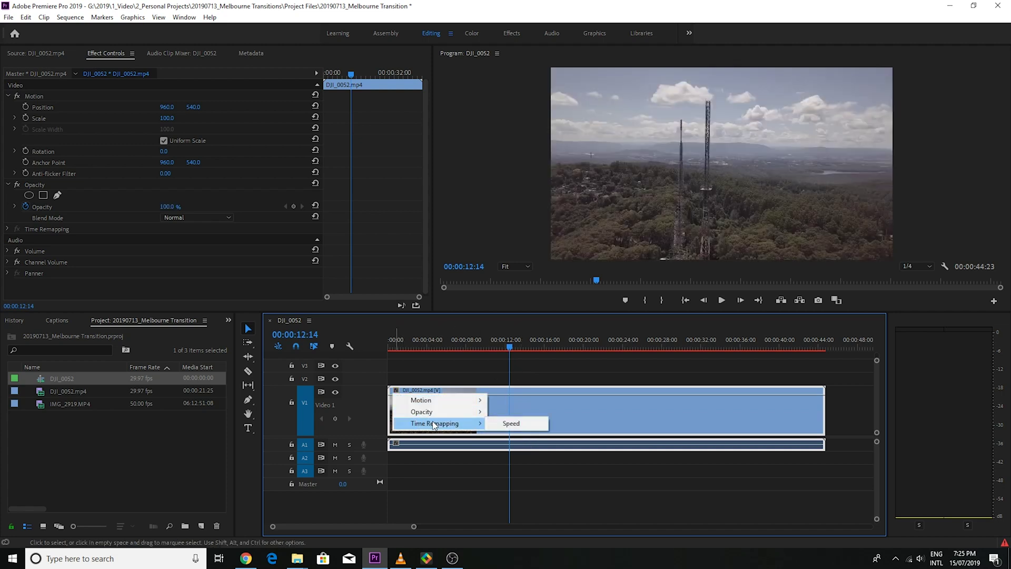
pyautogui.click(511, 424)
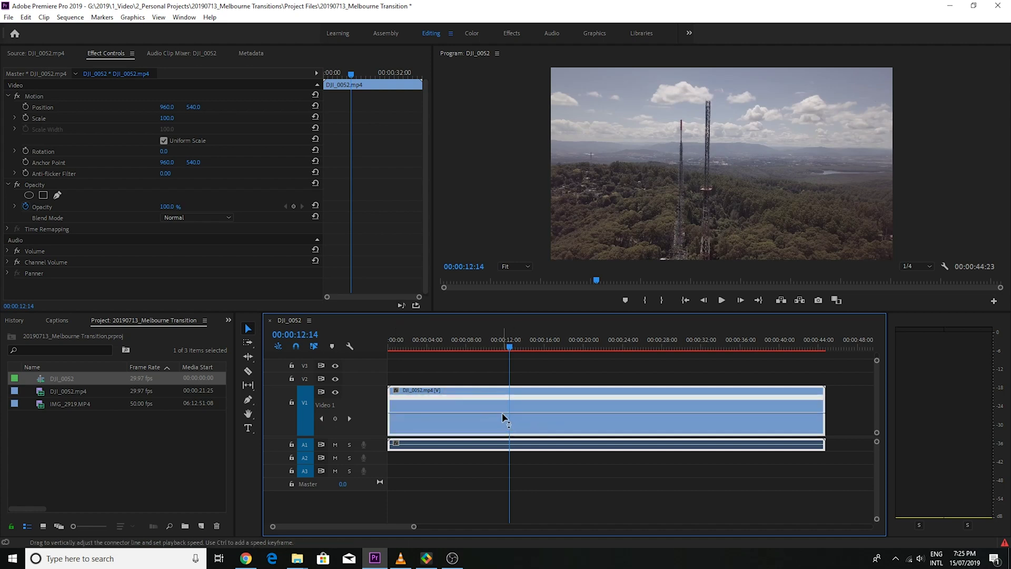
# - Add speed keyframes at about 00:00:12:14 and 00:00:24:11 with the Pen tool
pyautogui.press('p')
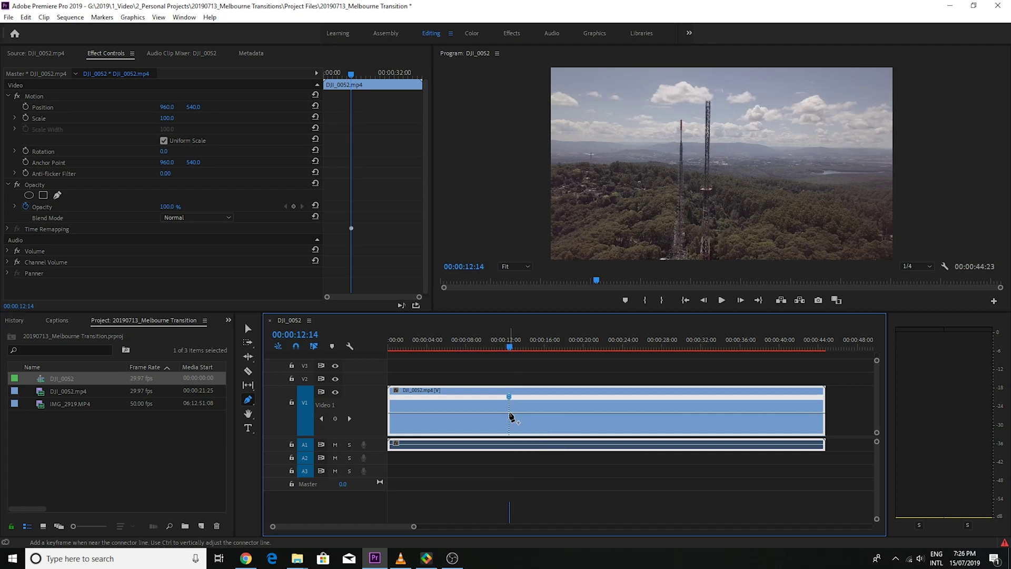
pyautogui.moveTo(509, 348); pyautogui.dragTo(625, 346)
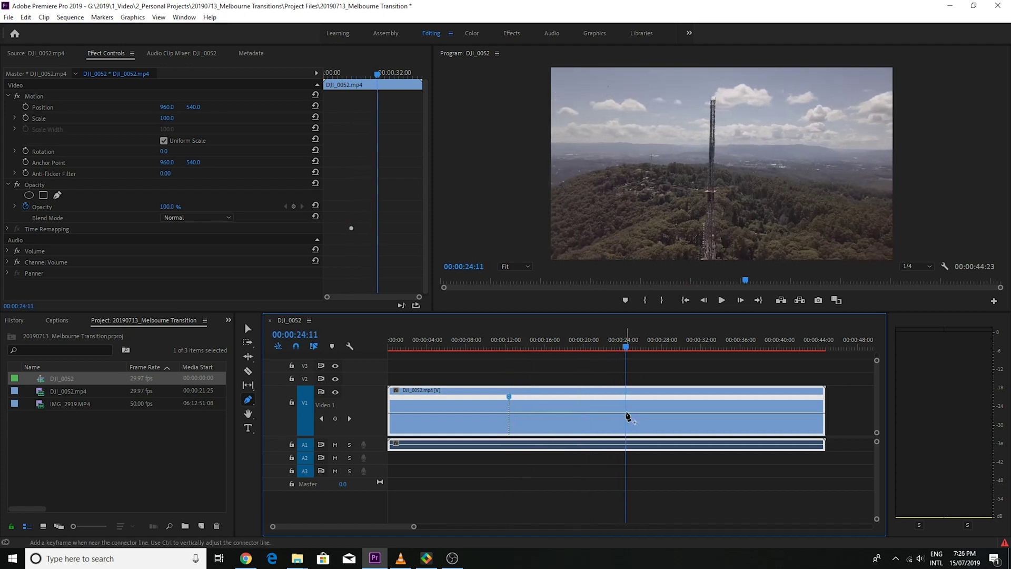
pyautogui.click(626, 348)
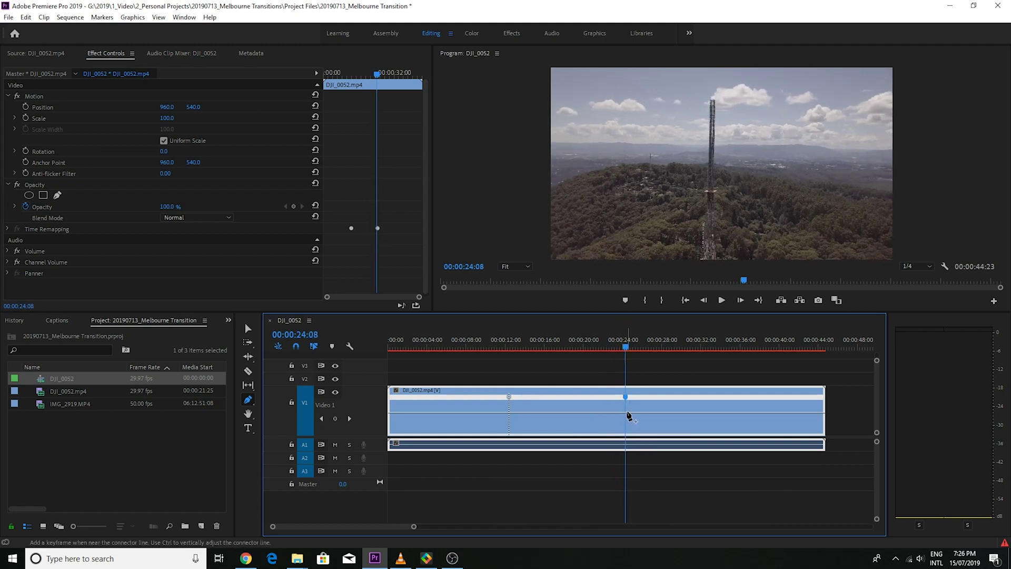
pyautogui.moveTo(626, 347); pyautogui.dragTo(584, 369)
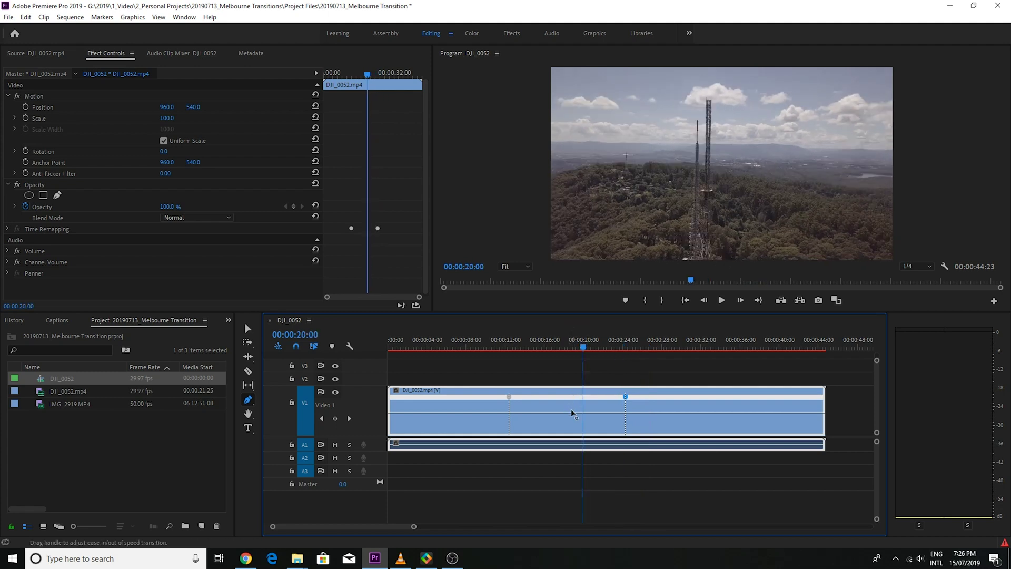
pyautogui.press('v')
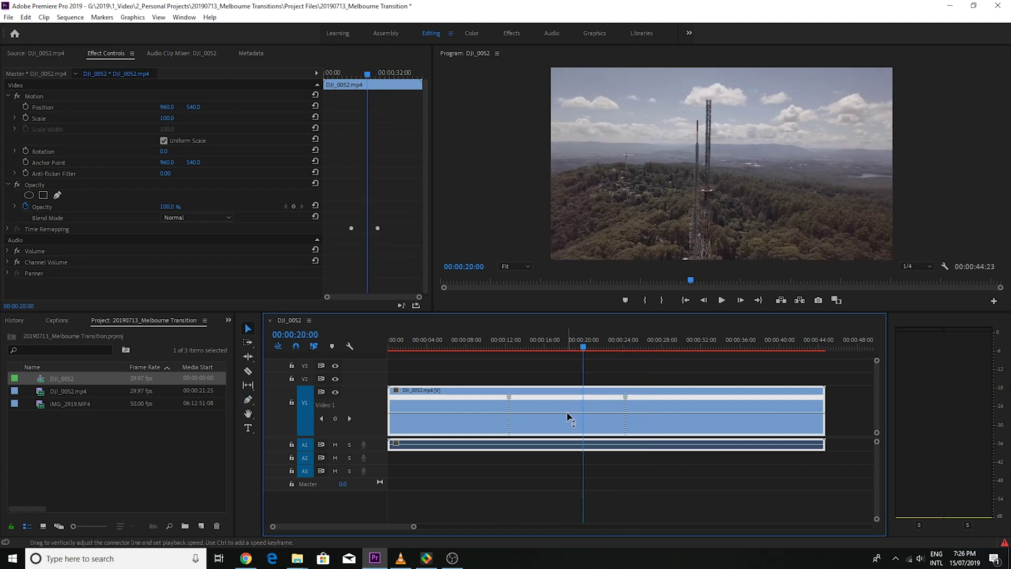
# - Raise the speed between the keyframes so the clip shortens to about 00:00:36, then play it back
pyautogui.moveTo(567, 409); pyautogui.dragTo(568, 408)
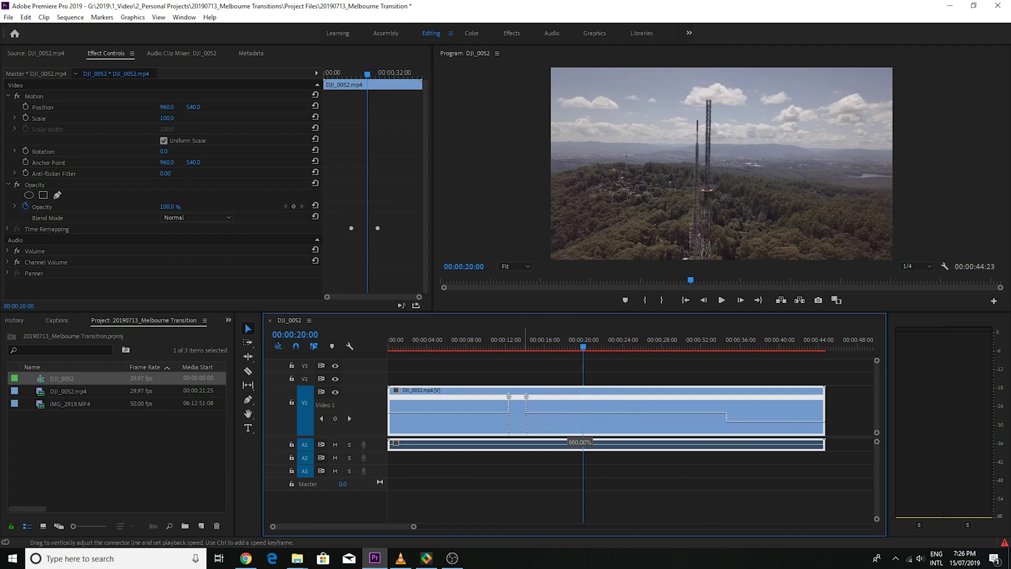
pyautogui.moveTo(579, 412); pyautogui.dragTo(579, 406)
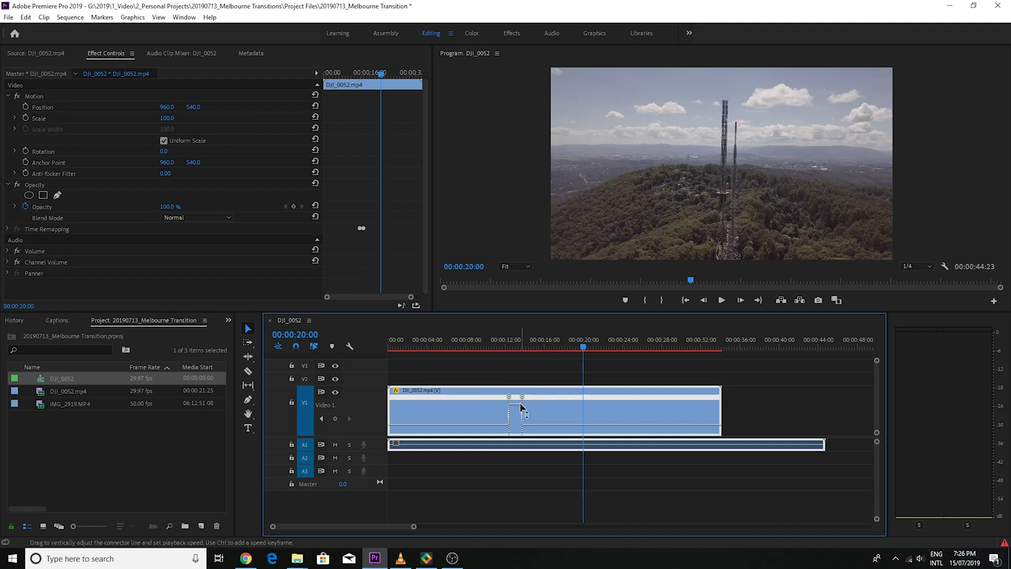
pyautogui.click(489, 340)
pyautogui.press('space')
pyautogui.press('=')
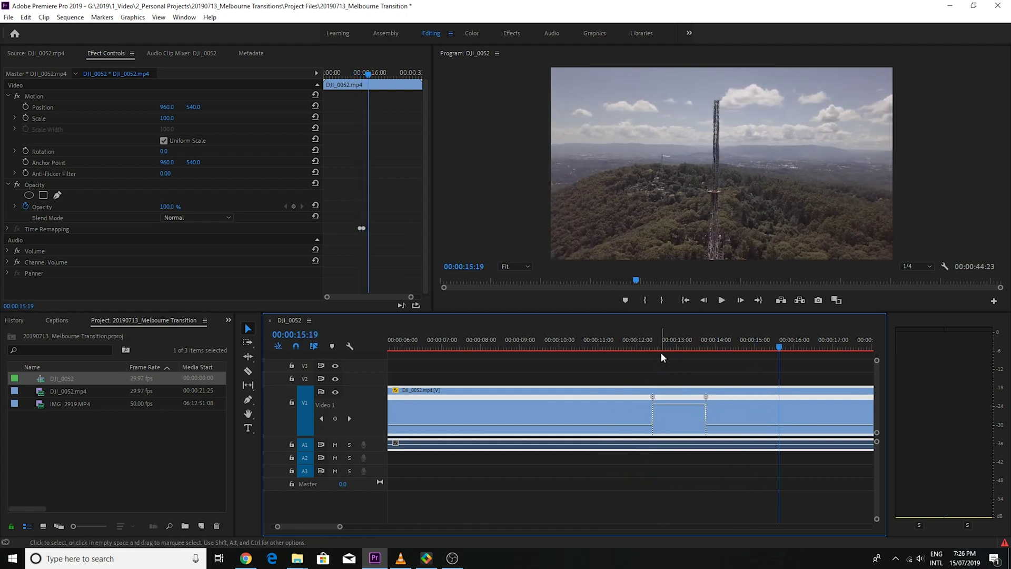
# - Preview the speed change and zoom in just before the speed-up
pyautogui.click(632, 349)
pyautogui.press('space')
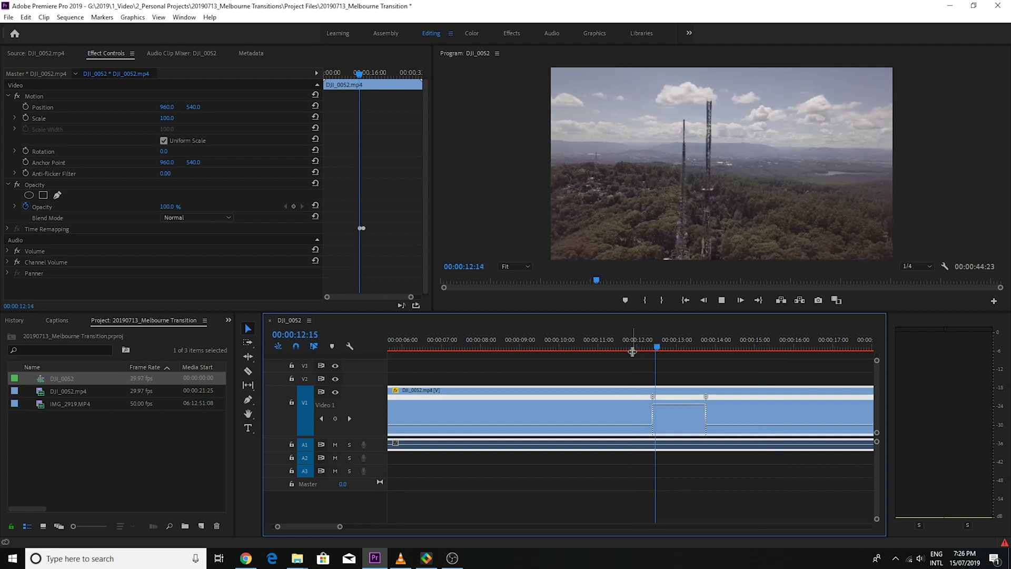
pyautogui.press('space')
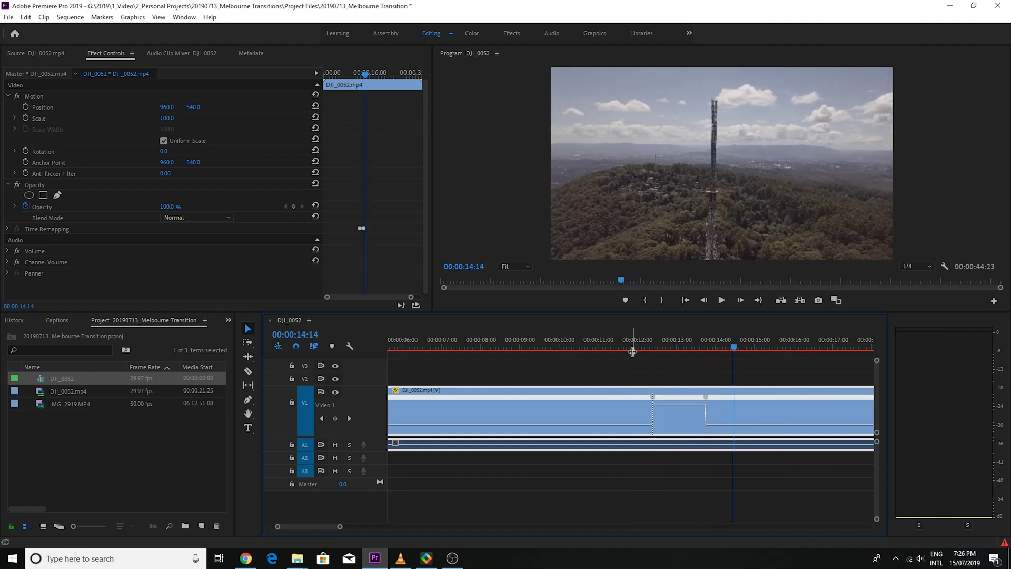
pyautogui.click(643, 340)
pyautogui.press('=')
pyautogui.press('=')
pyautogui.press('=')
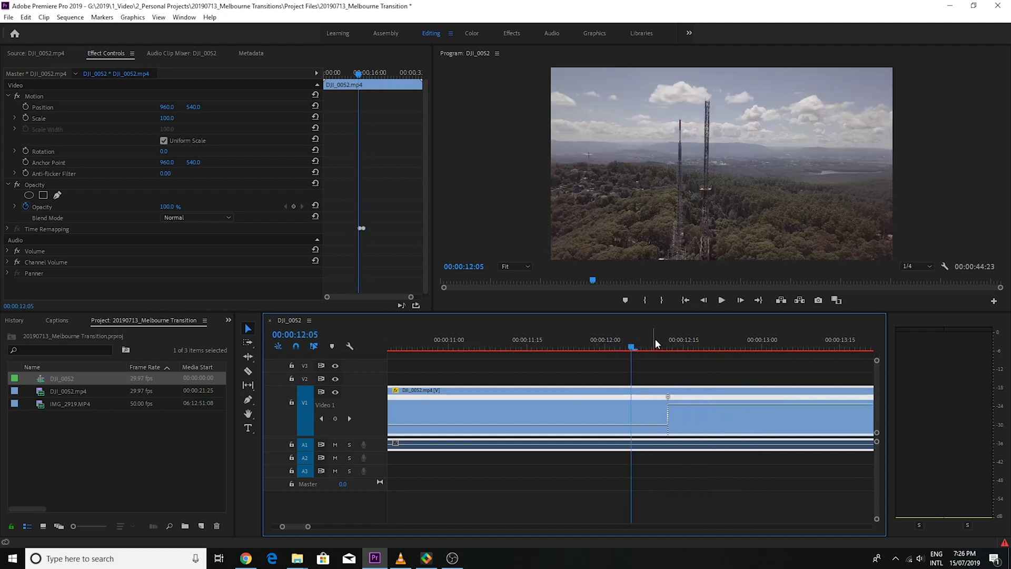
# - Split the first speed keyframe into a gradual ease up to 491.50% and preview it
pyautogui.click(742, 348)
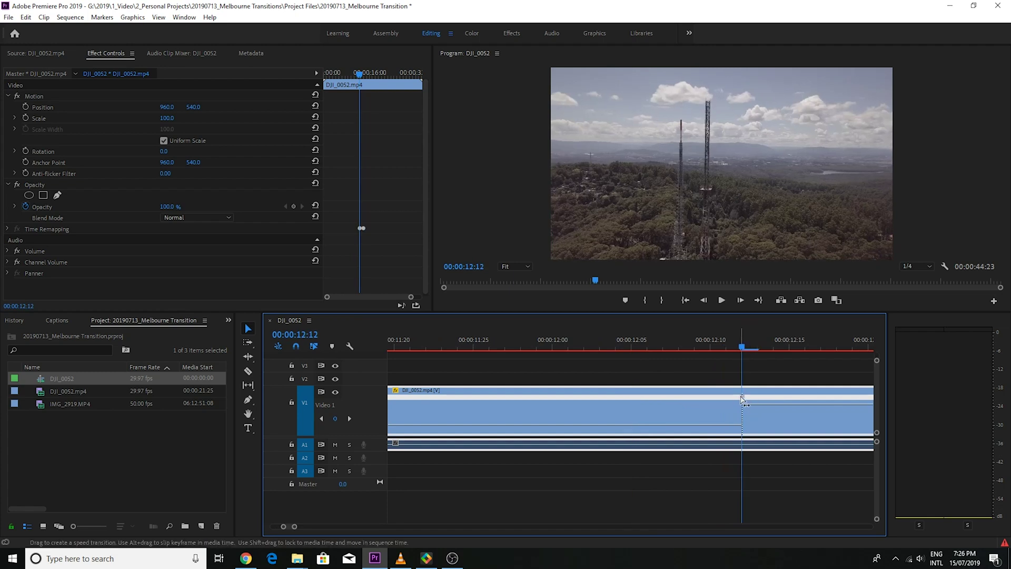
pyautogui.moveTo(743, 398); pyautogui.dragTo(829, 400)
pyautogui.press('-')
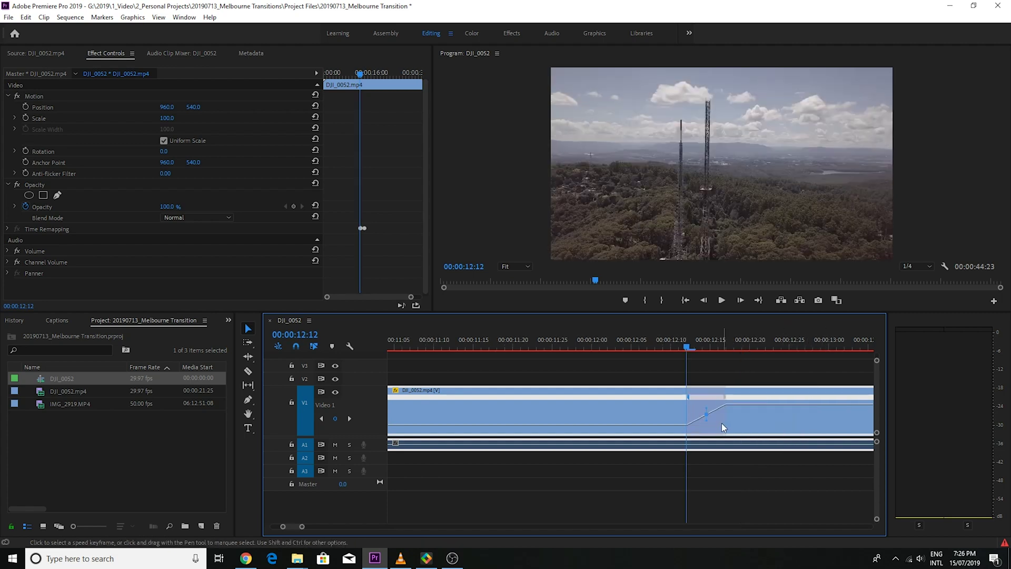
pyautogui.moveTo(741, 398); pyautogui.dragTo(769, 400)
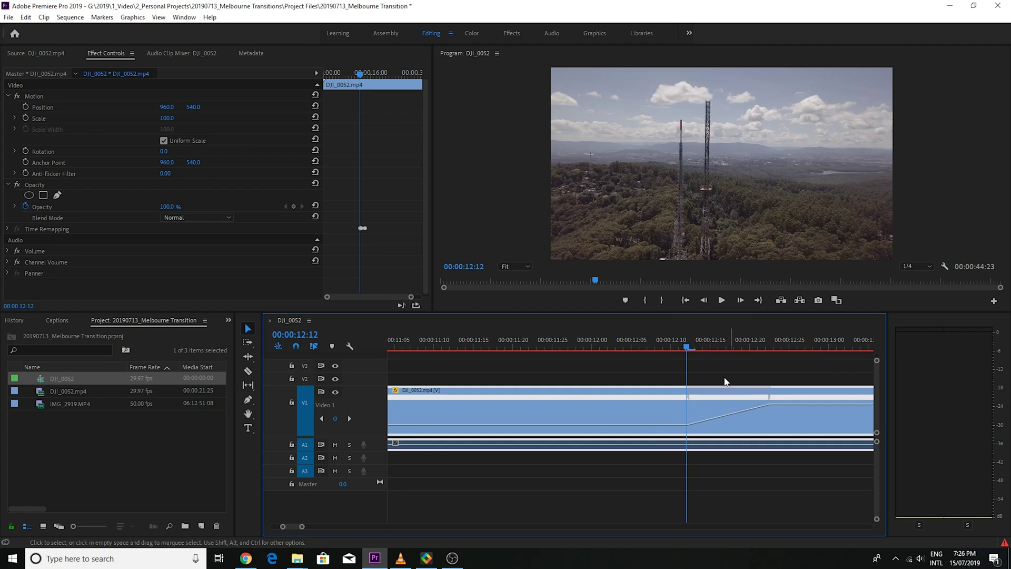
pyautogui.press('space')
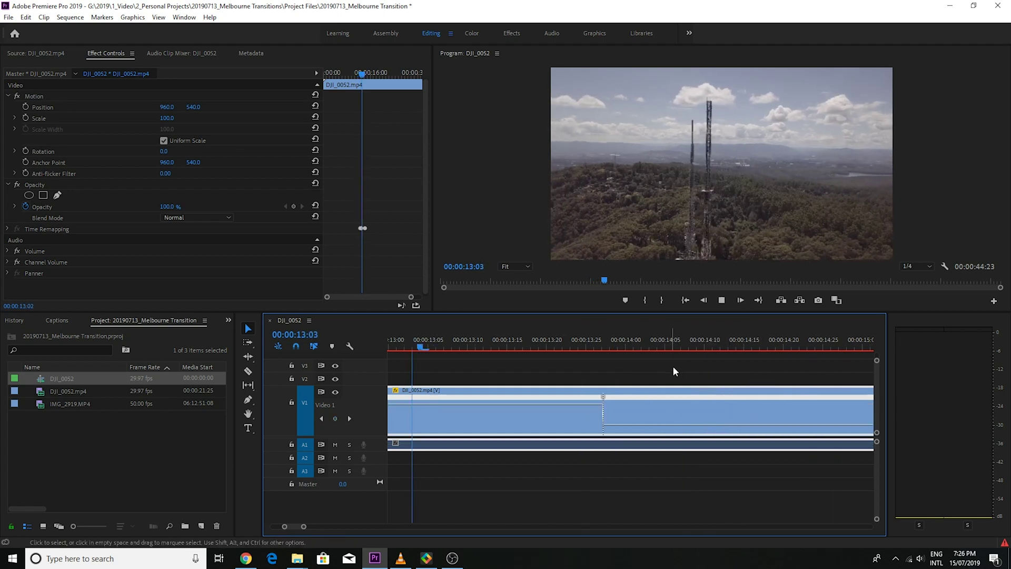
pyautogui.press('space')
# - Split the second speed keyframe into a gradual ramp-down and preview it
pyautogui.moveTo(604, 398); pyautogui.dragTo(760, 398)
pyautogui.press('space')
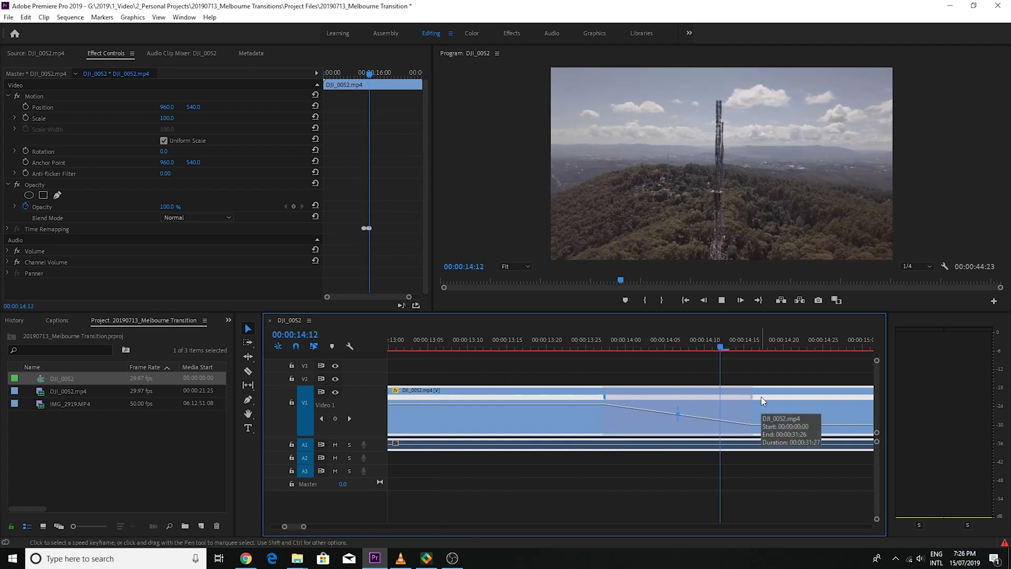
pyautogui.press('space')
pyautogui.press('-')
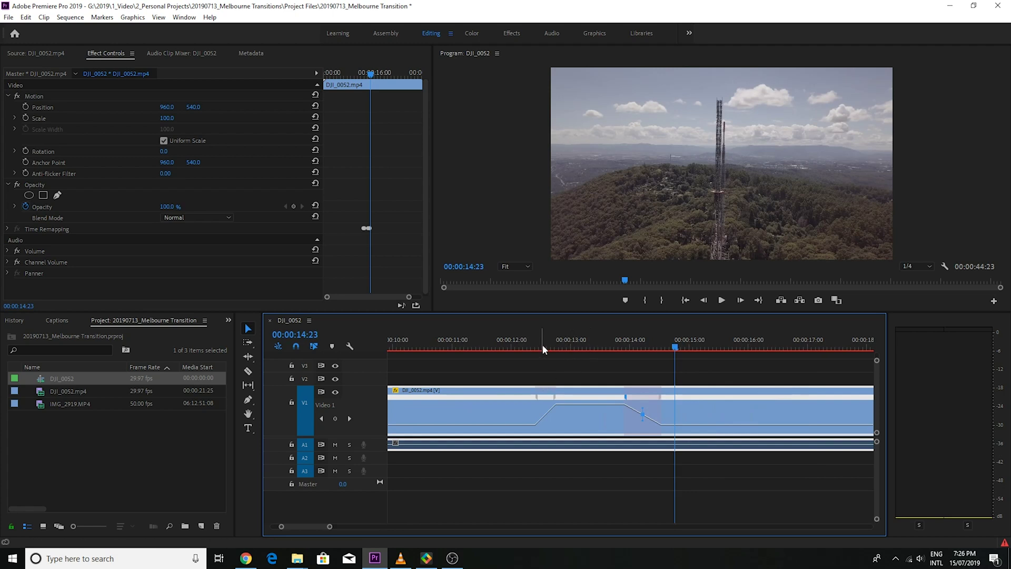
pyautogui.moveTo(632, 348); pyautogui.dragTo(640, 349)
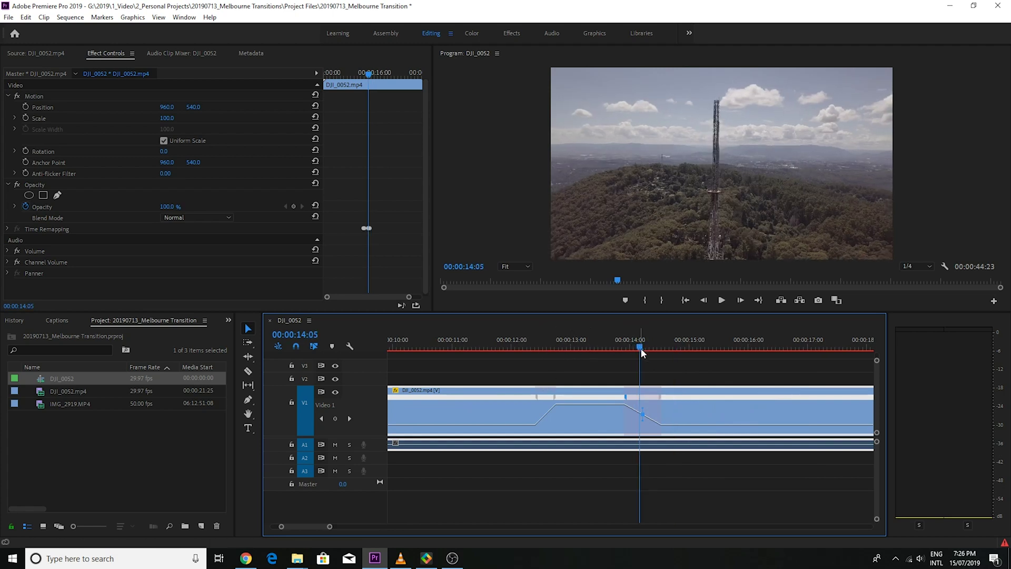
# - Curve the ramp-down near 14:05 by dragging its Bezier ease handle
pyautogui.press('=')
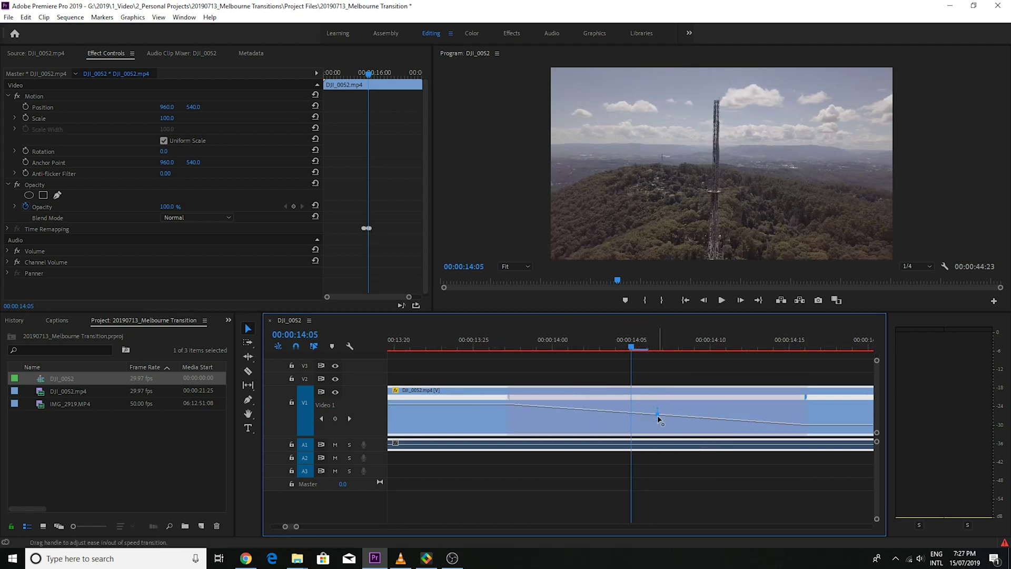
pyautogui.click(656, 409)
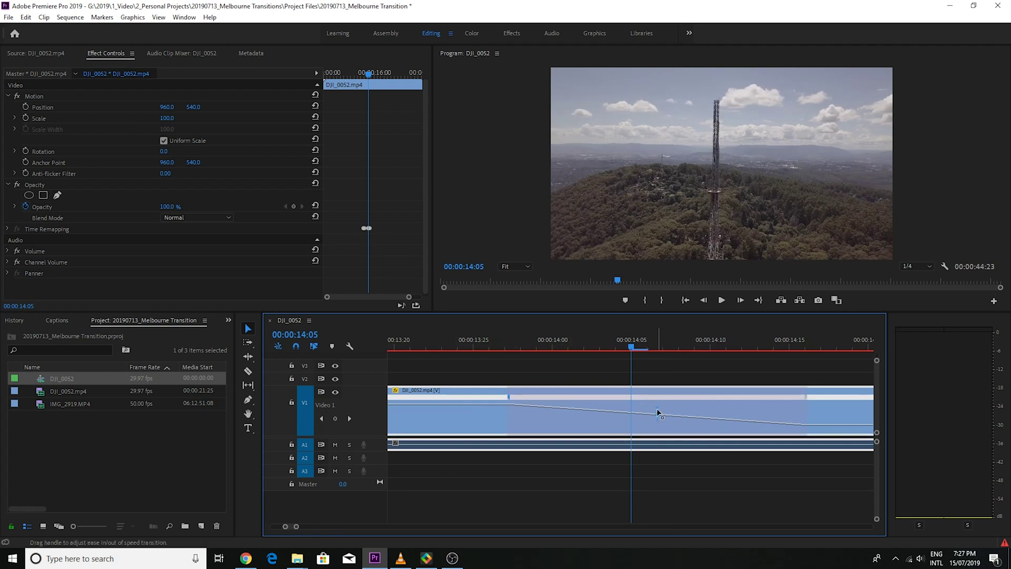
pyautogui.moveTo(651, 410); pyautogui.dragTo(593, 409)
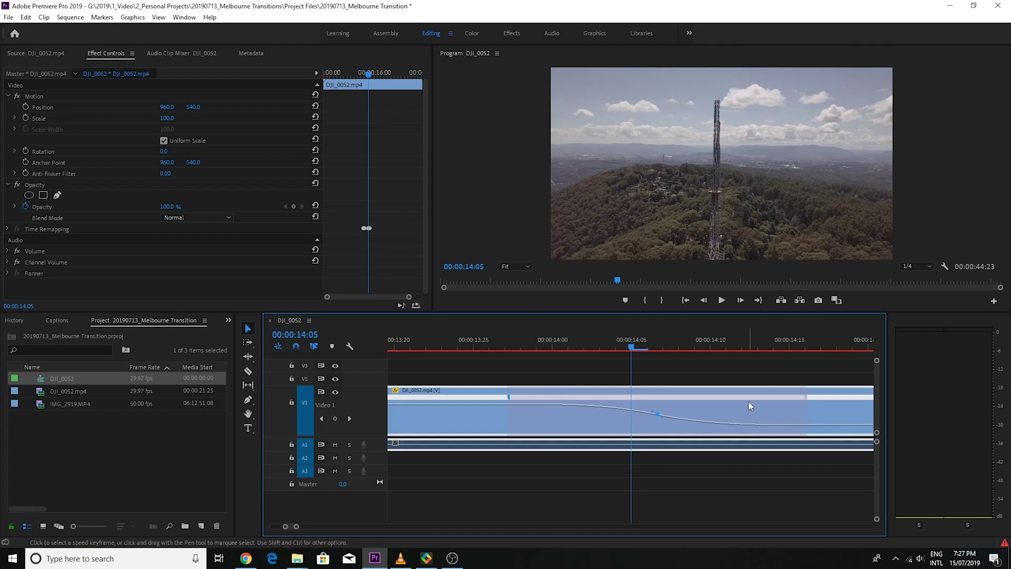
pyautogui.press('-')
# - Bend the ramp-up near 12:15 into a smooth S-curve with its ease handle
pyautogui.click(558, 343)
pyautogui.press('space')
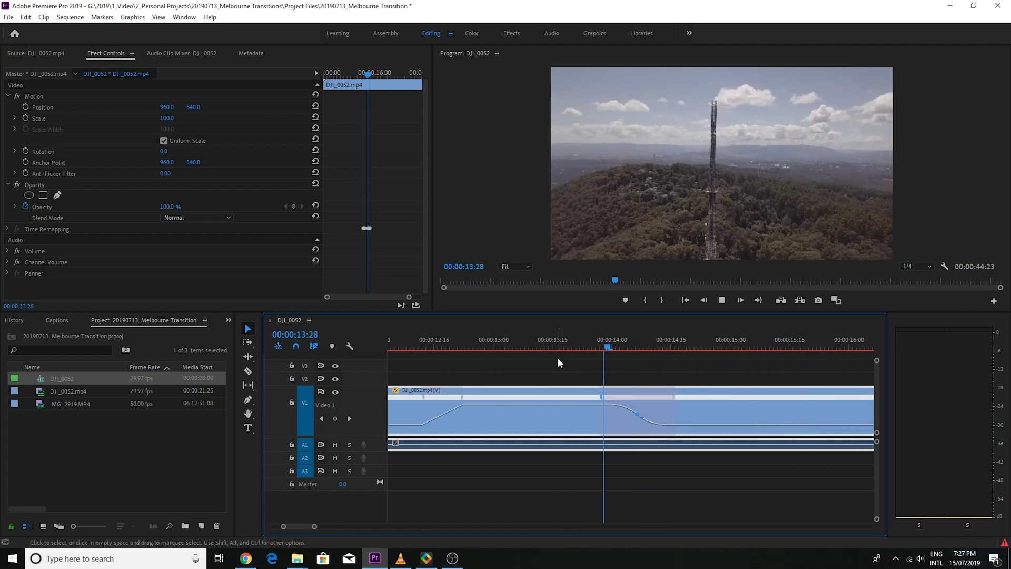
pyautogui.click(433, 345)
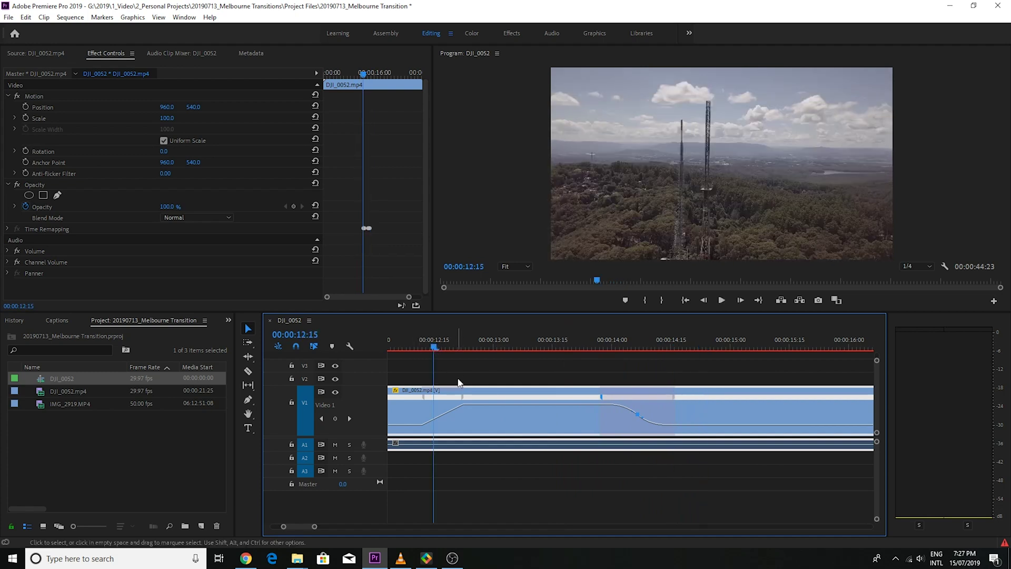
pyautogui.press('=')
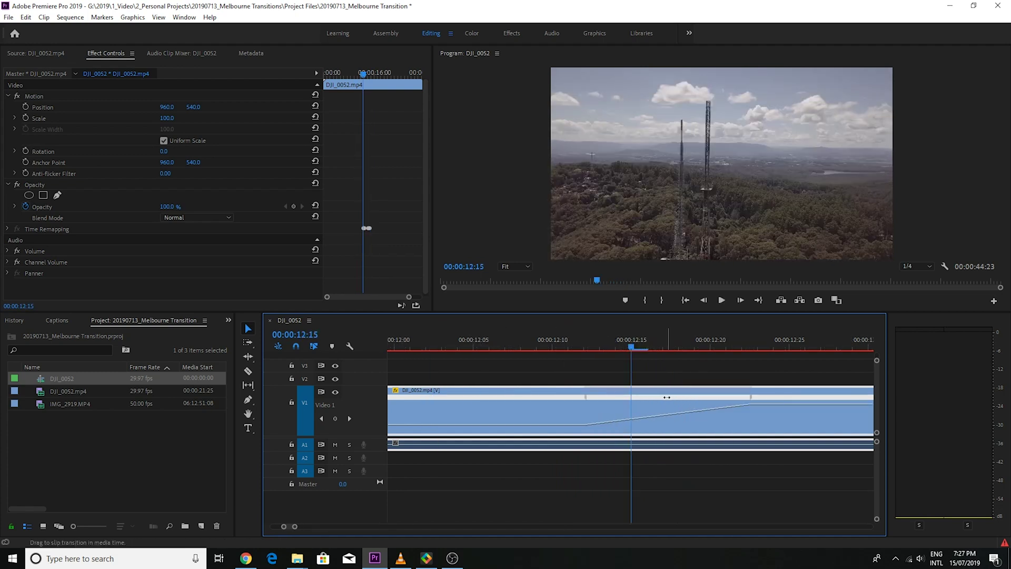
pyautogui.click(666, 398)
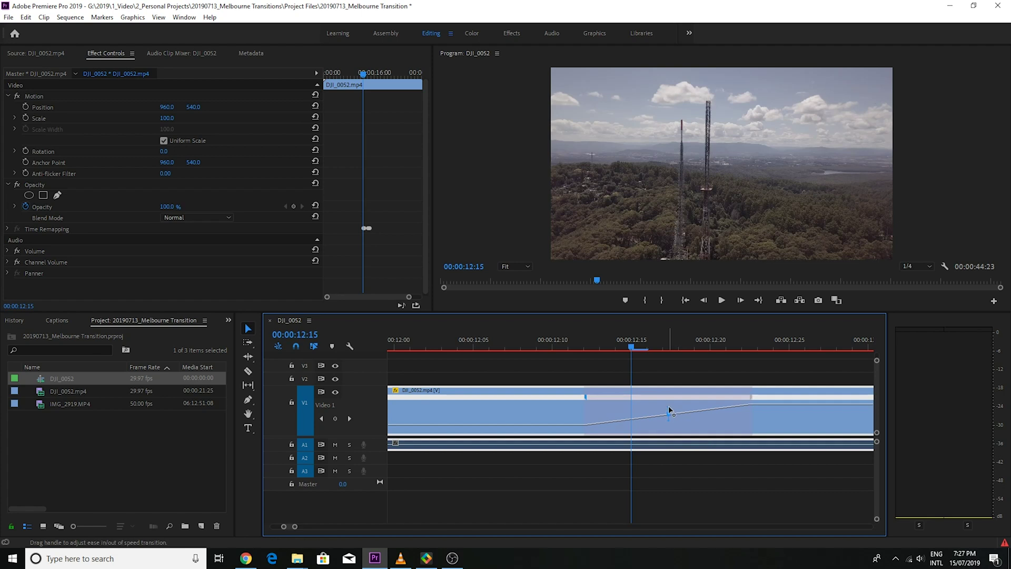
pyautogui.moveTo(668, 407); pyautogui.dragTo(715, 410)
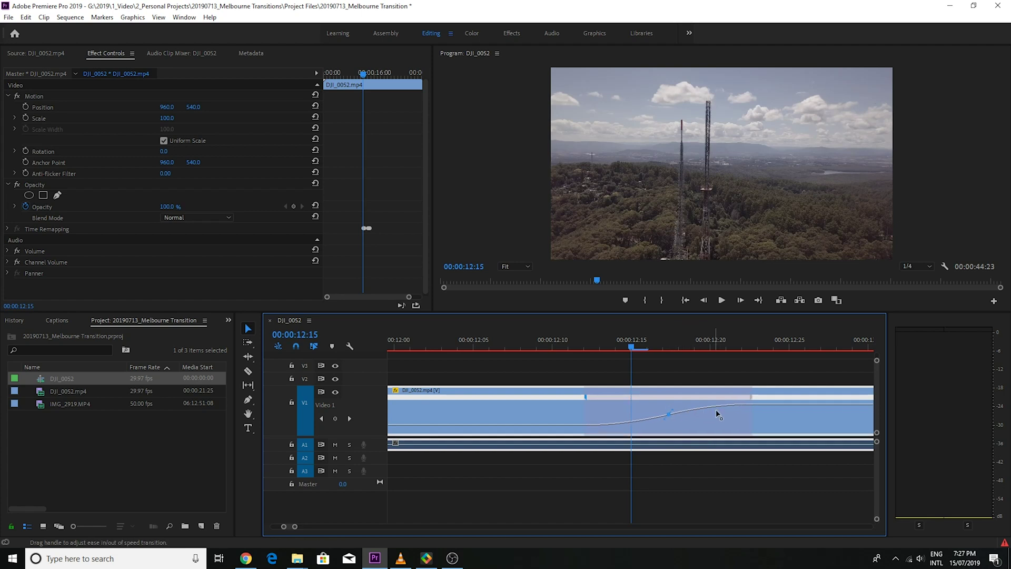
pyautogui.press('-')
pyautogui.press('-')
pyautogui.press('-')
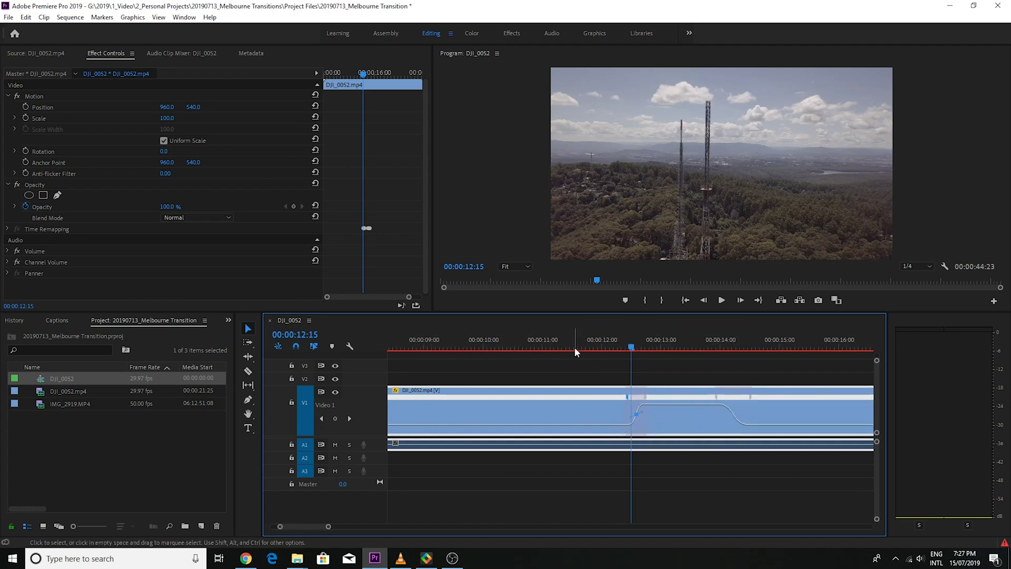
# - Play the finished speed ramp from 11:23; the clip now lasts 00:00:31:27
pyautogui.click(588, 346)
pyautogui.press('space')
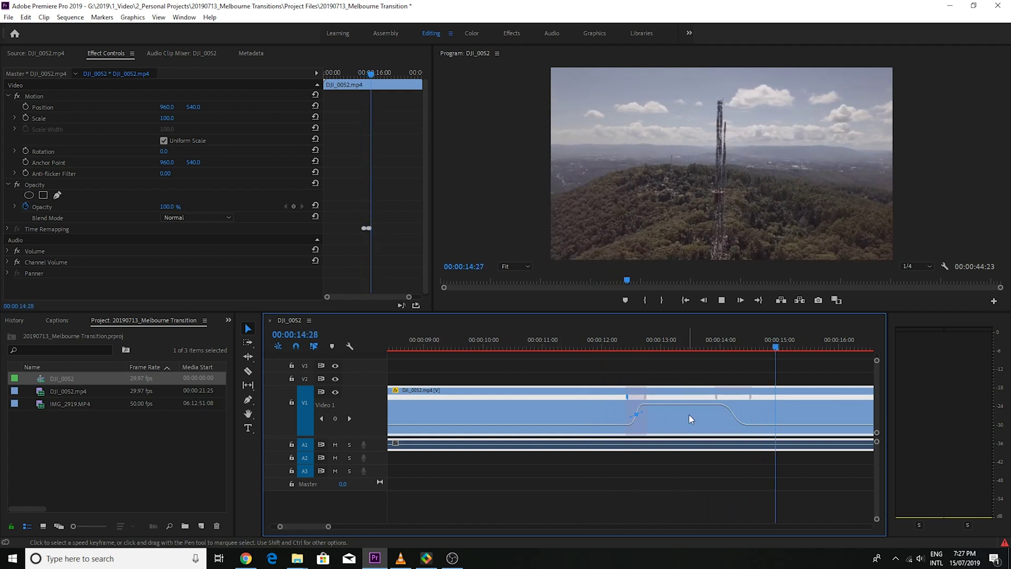
pyautogui.press('space')
pyautogui.press('-')
pyautogui.press('-')
pyautogui.press('-')
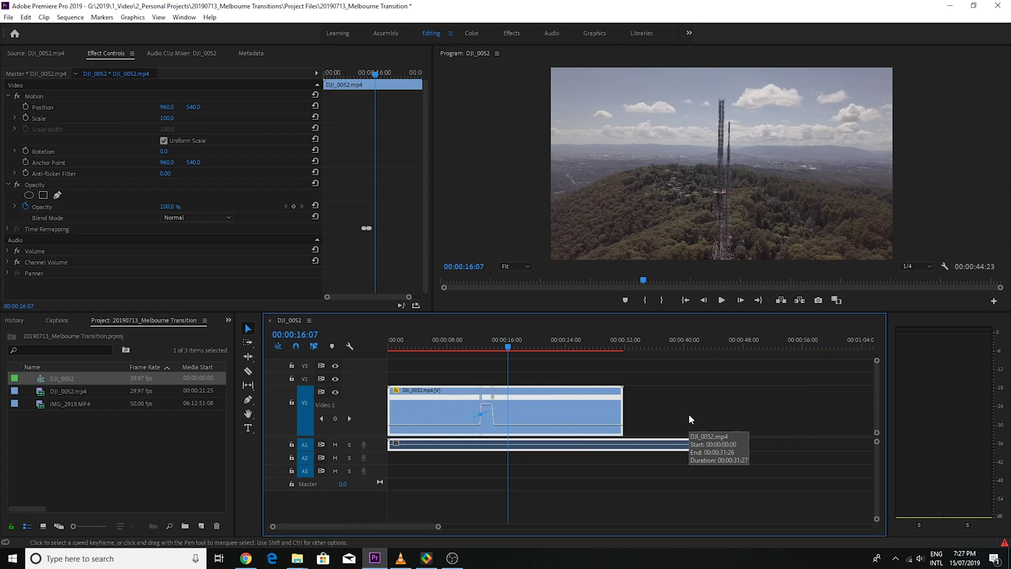
# - Preview IMG_2919.MP4 in the Source monitor and make an IMG_2919 sequence from it
pyautogui.click(86, 418)
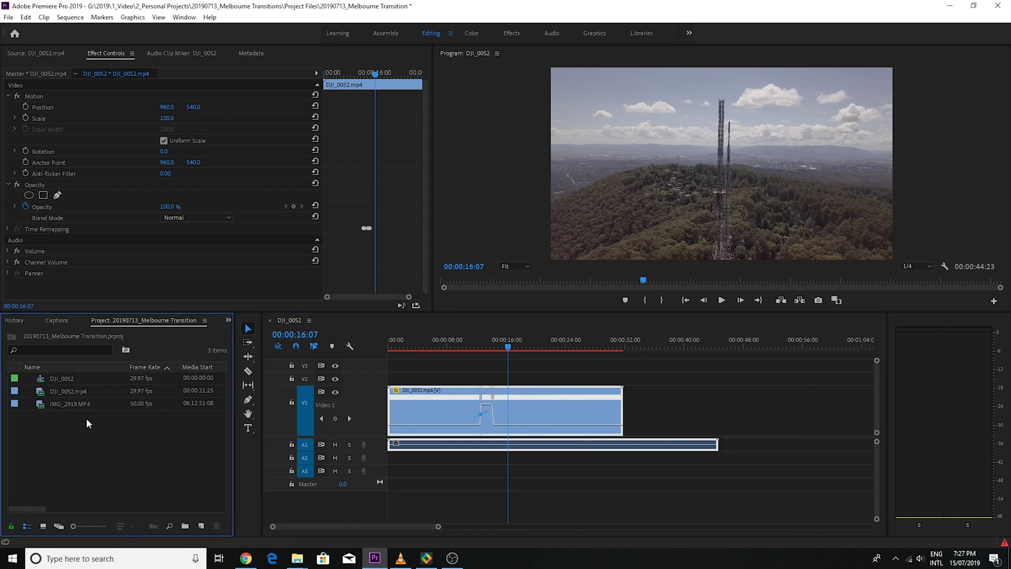
pyautogui.doubleClick(60, 404)
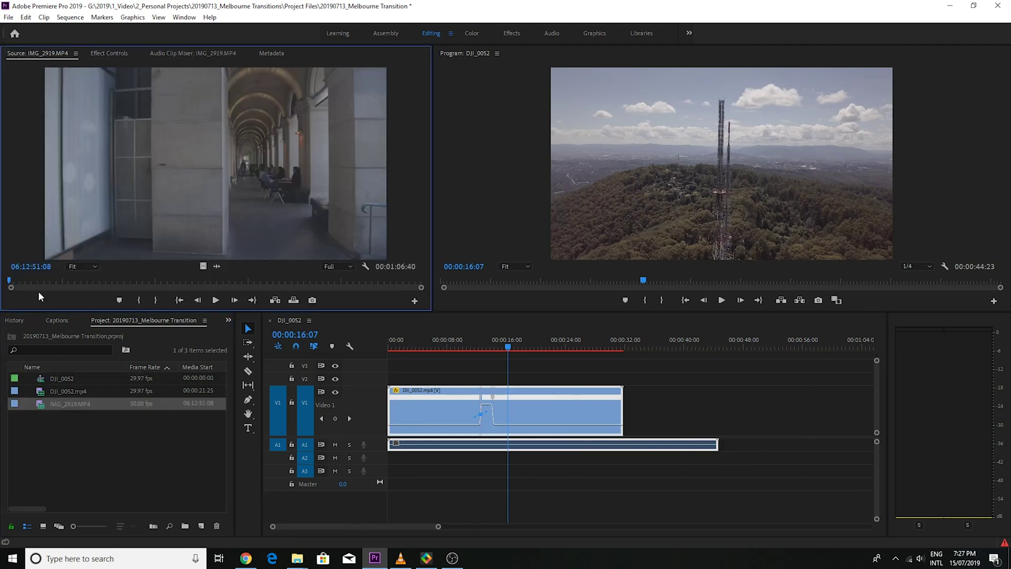
pyautogui.moveTo(76, 280); pyautogui.dragTo(90, 280)
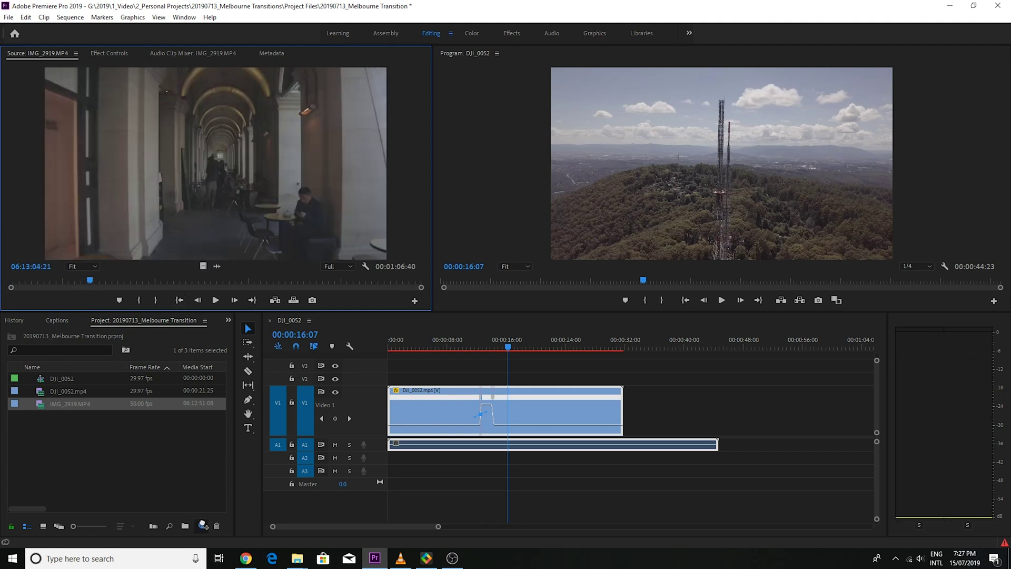
pyautogui.moveTo(202, 525); pyautogui.dragTo(203, 525)
pyautogui.moveTo(415, 344); pyautogui.dragTo(454, 346)
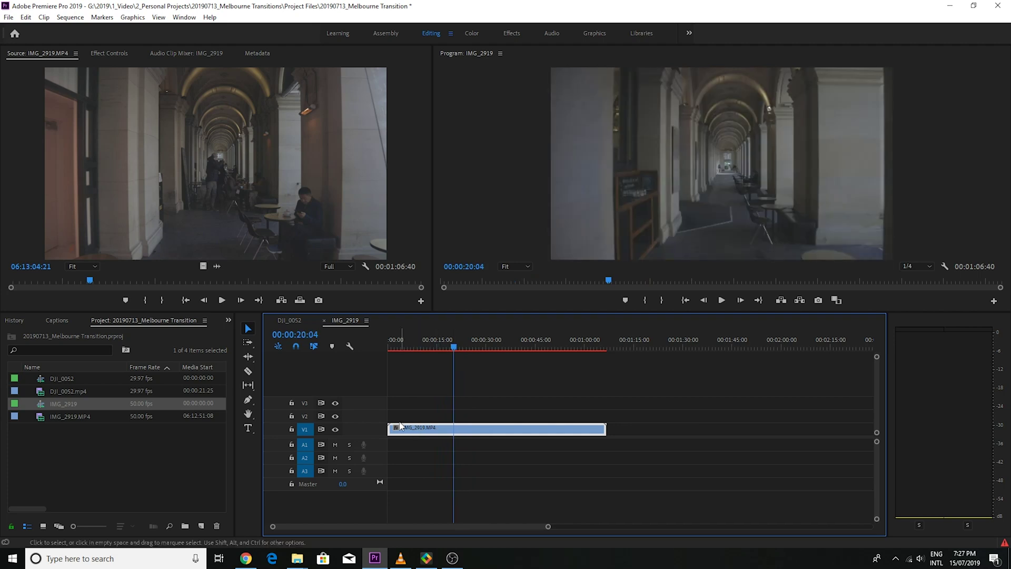
# - Trim IMG_2919.MP4's opening 20 seconds, leaving 00:00:46:36, and enlarge V1 for thumbnails
pyautogui.moveTo(430, 428); pyautogui.dragTo(456, 428)
pyautogui.moveTo(376, 424); pyautogui.dragTo(375, 397)
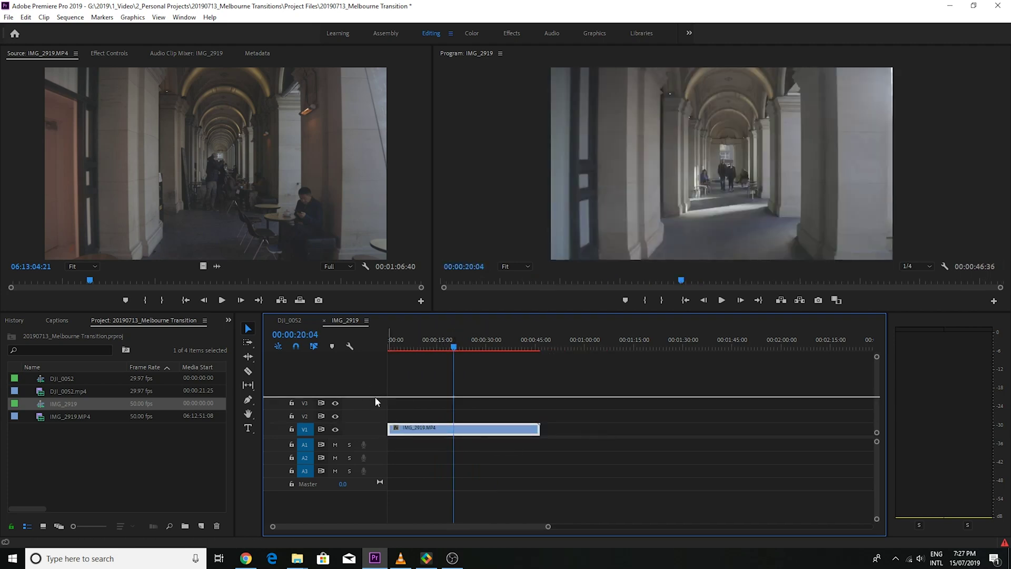
pyautogui.click(415, 348)
pyautogui.moveTo(413, 351); pyautogui.dragTo(412, 358)
pyautogui.press('=')
pyautogui.press('=')
pyautogui.press('=')
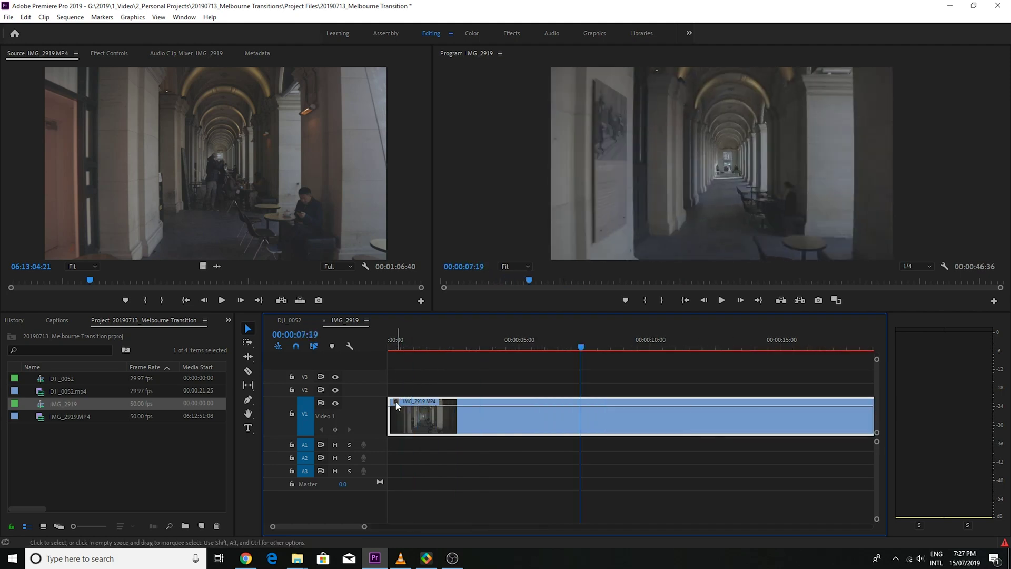
pyautogui.click(396, 402)
# - Show the IMG_2919 Time Remapping speed line and add speed keyframes at 7:19 and 26:11
pyautogui.moveTo(437, 434)
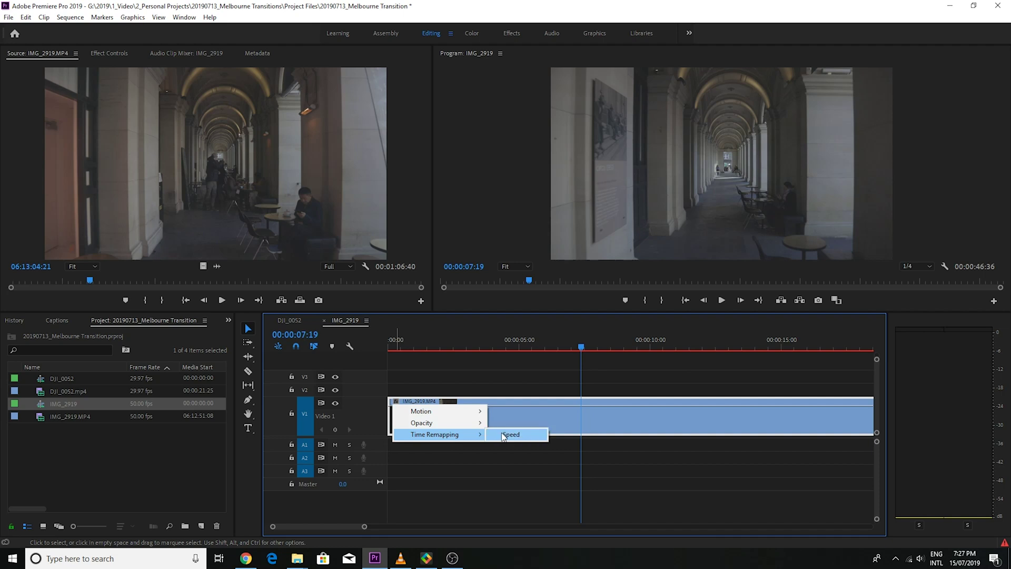
pyautogui.click(510, 433)
pyautogui.press('p')
pyautogui.click(579, 420)
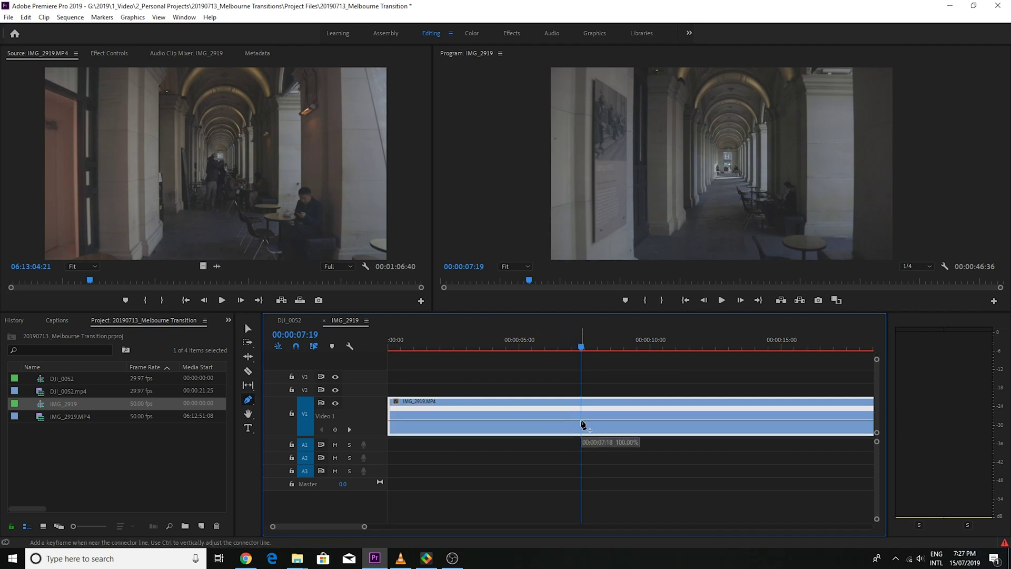
pyautogui.moveTo(581, 347); pyautogui.dragTo(798, 351)
pyautogui.press('-')
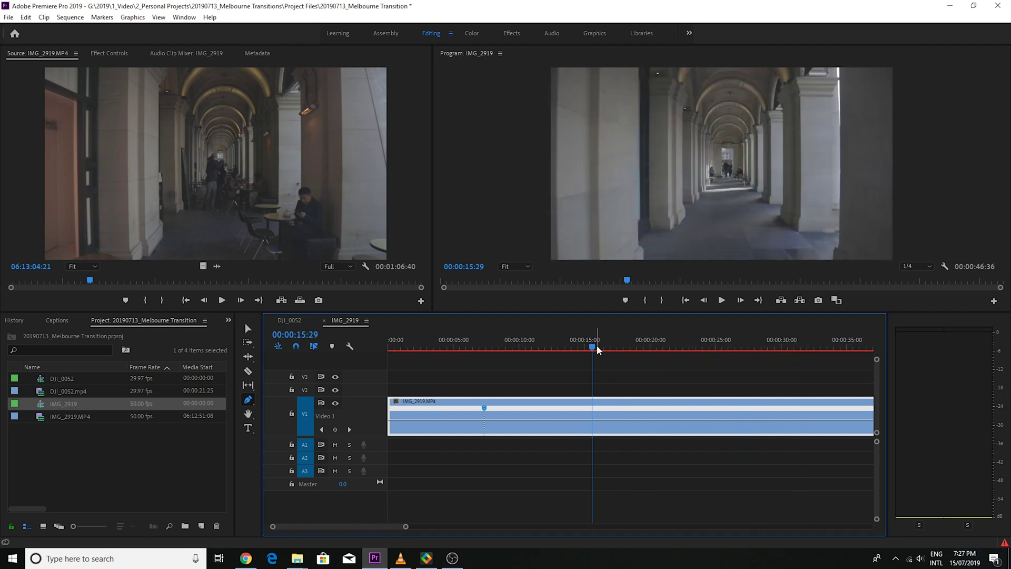
pyautogui.moveTo(596, 345); pyautogui.dragTo(732, 349)
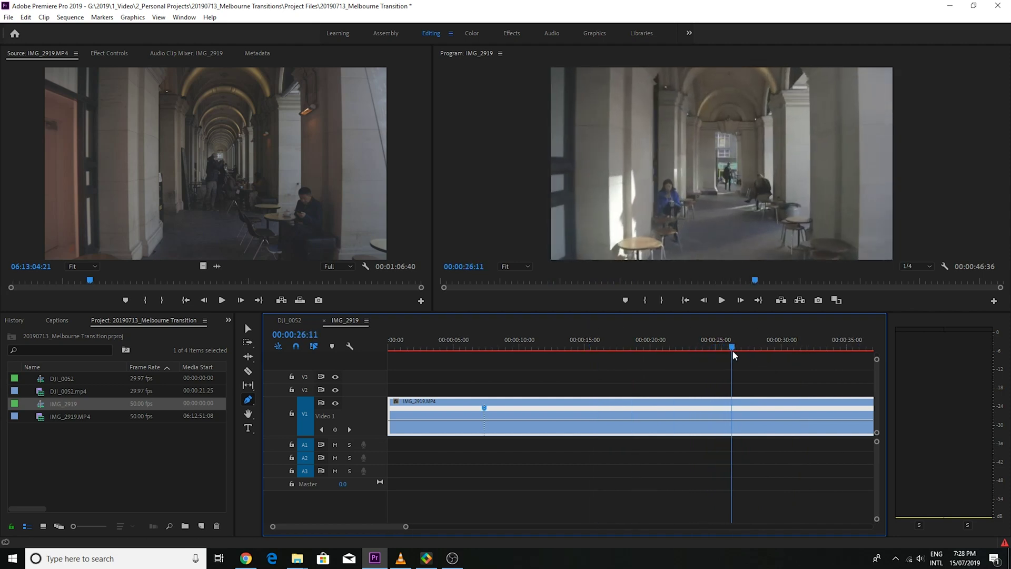
pyautogui.click(735, 420)
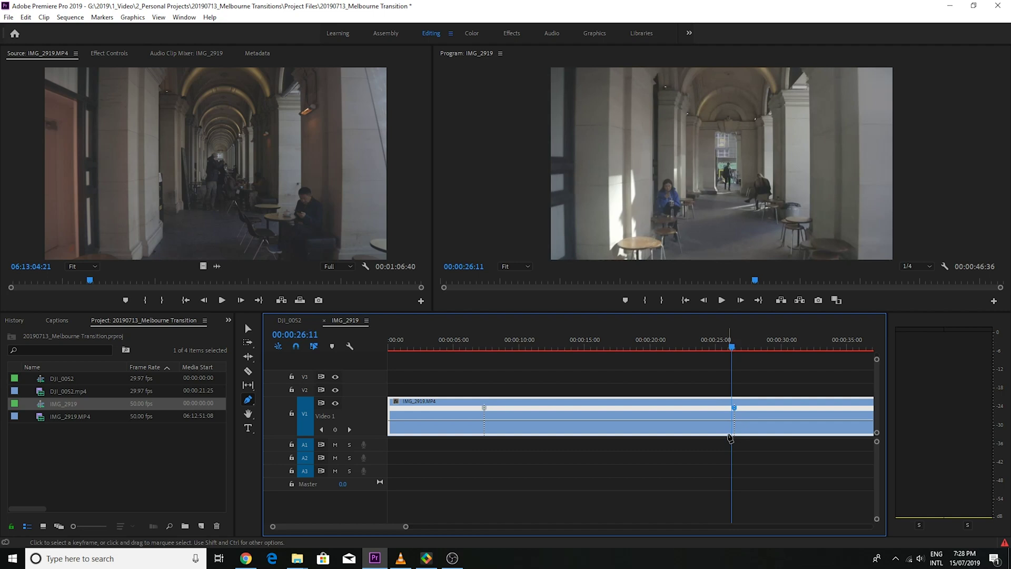
# - Raise the middle section to 900% speed and split the first keyframe into a gradual ramp
pyautogui.press('v')
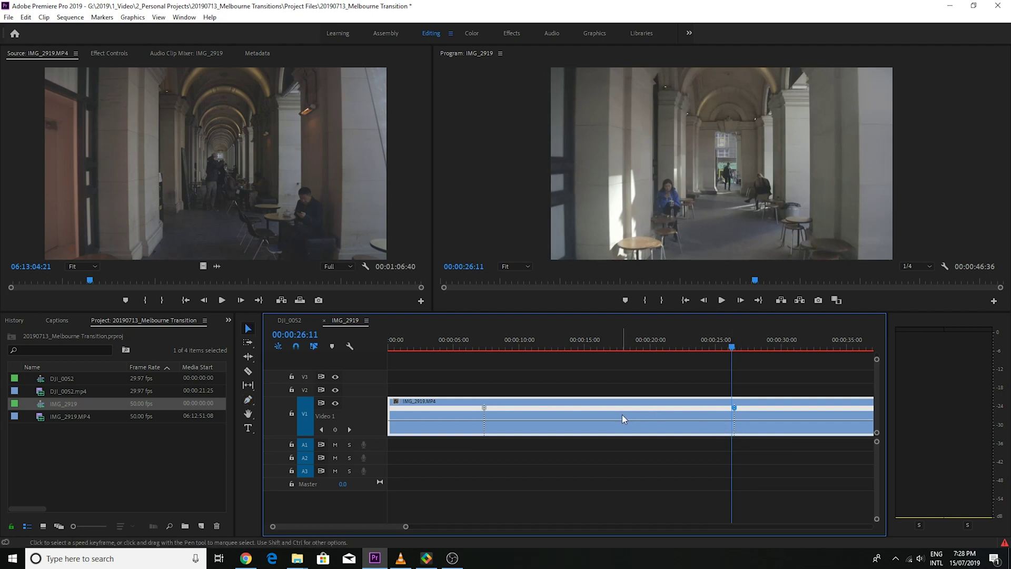
pyautogui.moveTo(618, 403); pyautogui.dragTo(619, 390)
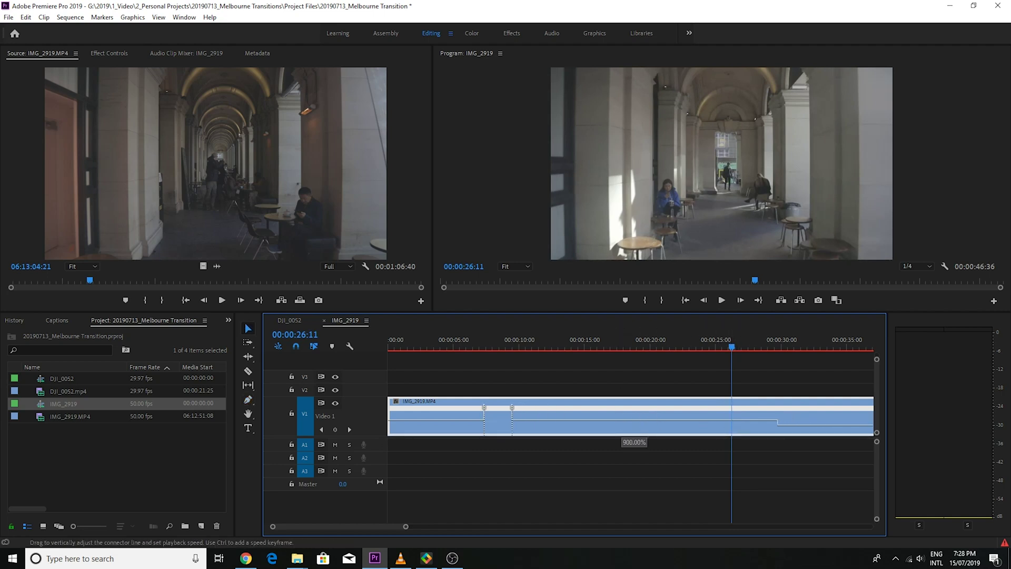
pyautogui.click(484, 342)
pyautogui.press('=')
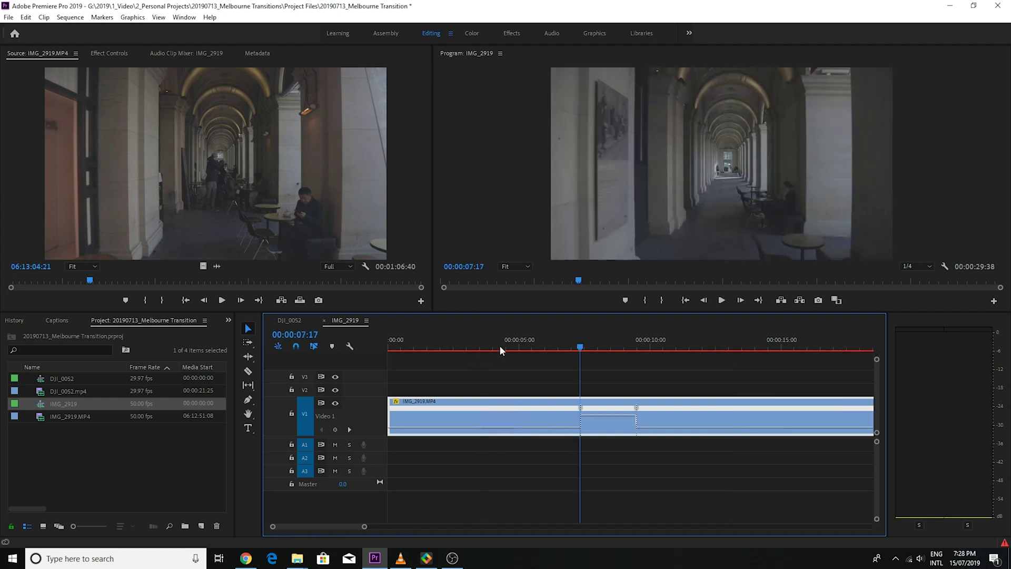
pyautogui.press('=')
pyautogui.moveTo(632, 411); pyautogui.dragTo(792, 411)
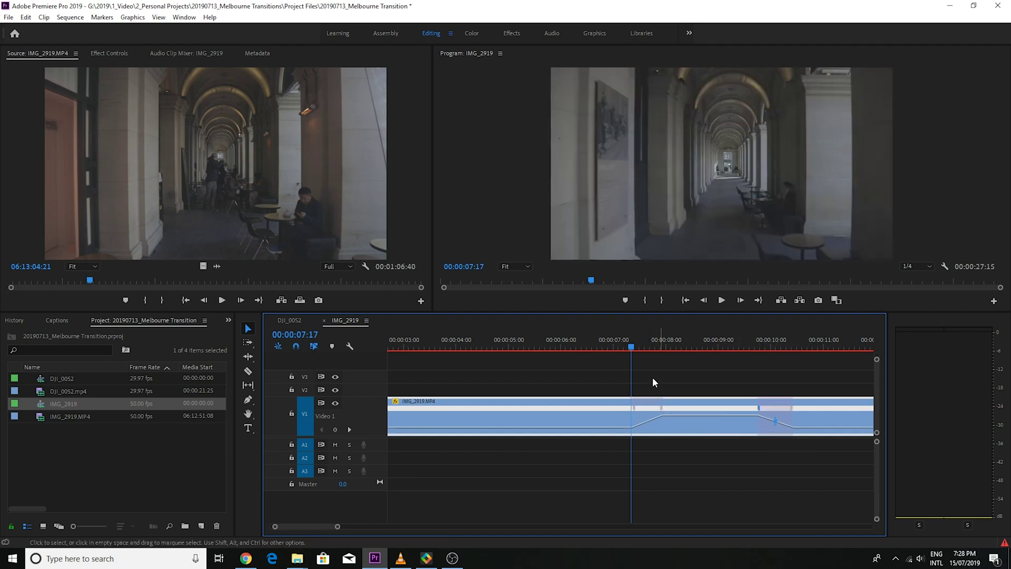
# - Ease the speed-ramp transitions near 7:22 and 9:47 into smooth Bezier curves
pyautogui.click(638, 347)
pyautogui.press('=')
pyautogui.press('=')
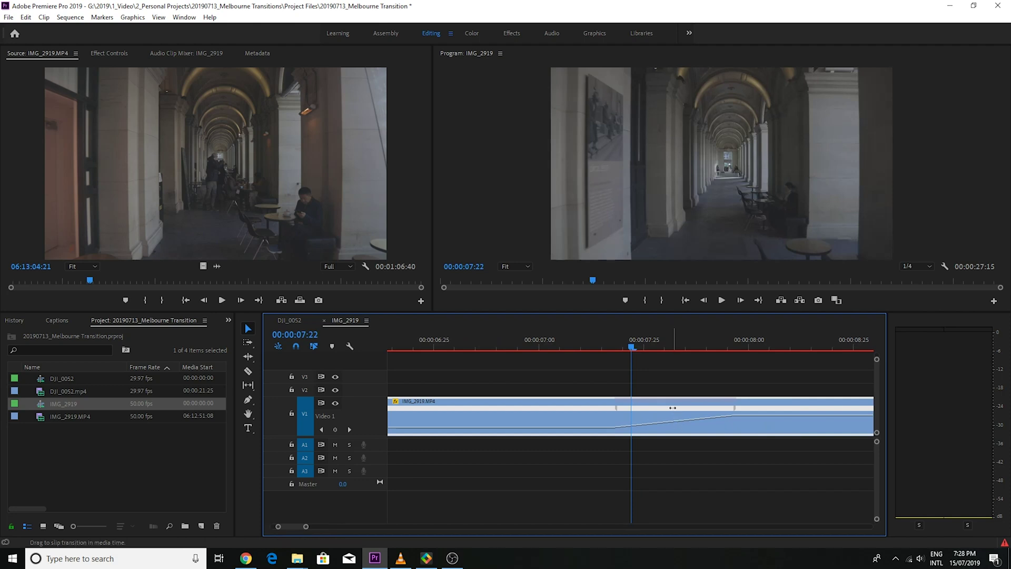
pyautogui.click(672, 408)
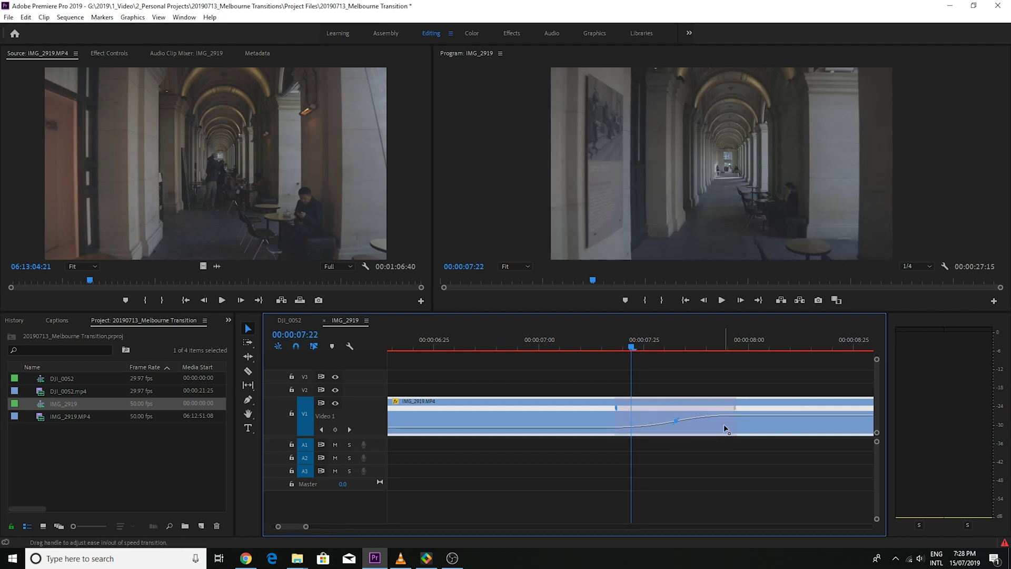
pyautogui.press('-')
pyautogui.press('-')
pyautogui.click(763, 340)
pyautogui.press('=')
pyautogui.press('=')
pyautogui.press('=')
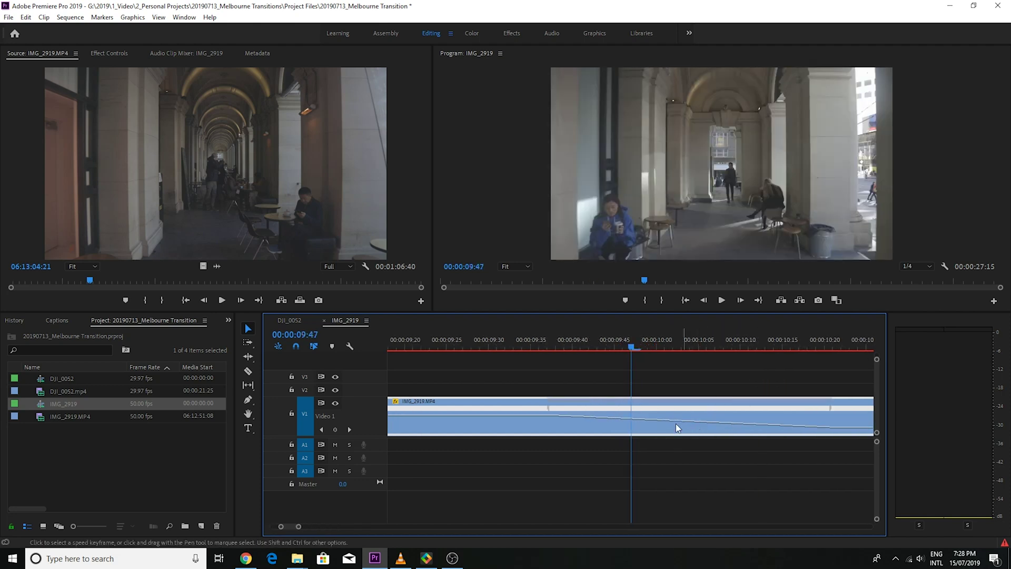
pyautogui.click(692, 420)
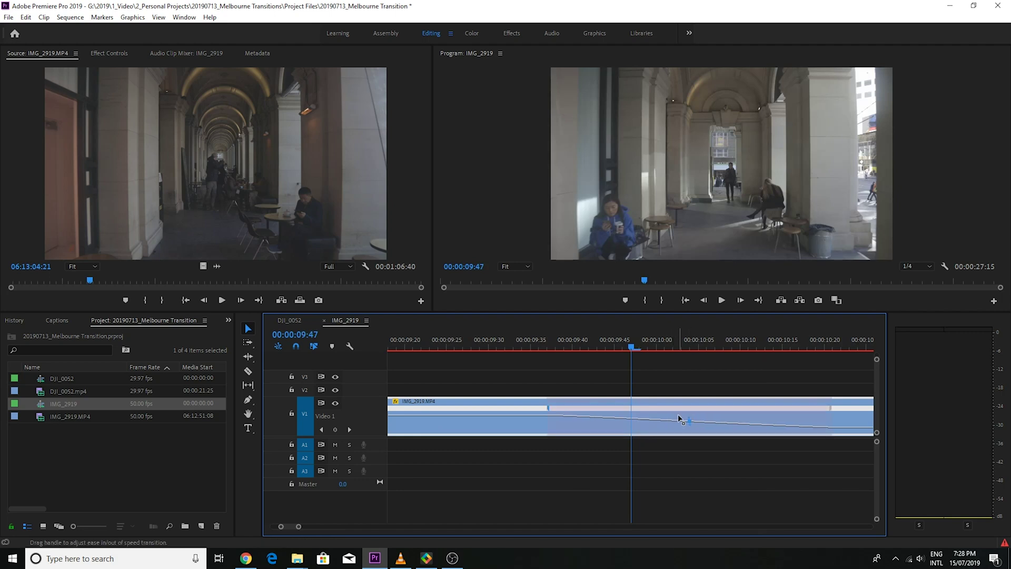
pyautogui.moveTo(623, 416); pyautogui.dragTo(629, 412)
pyautogui.press('-')
pyautogui.press('-')
pyautogui.press('-')
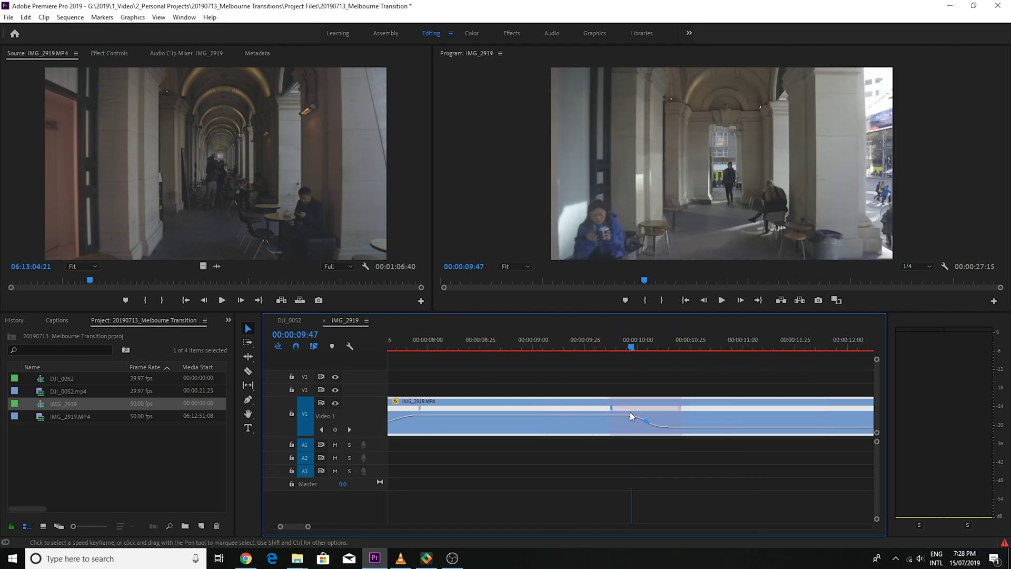
# - Play back from 6:43 and scrub through the eased ramps, ending at 08:10
pyautogui.click(469, 342)
pyautogui.press('space')
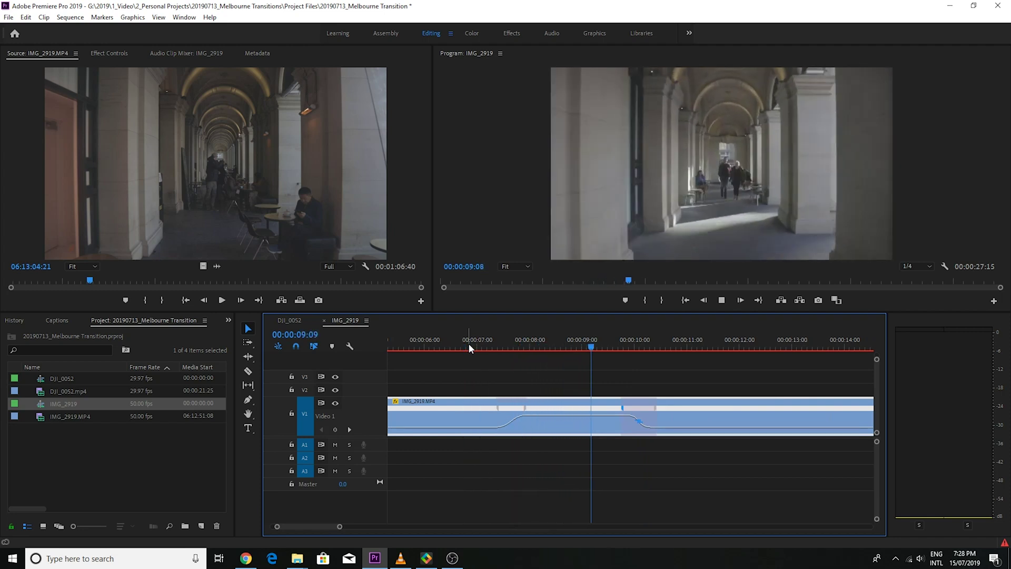
pyautogui.press('space')
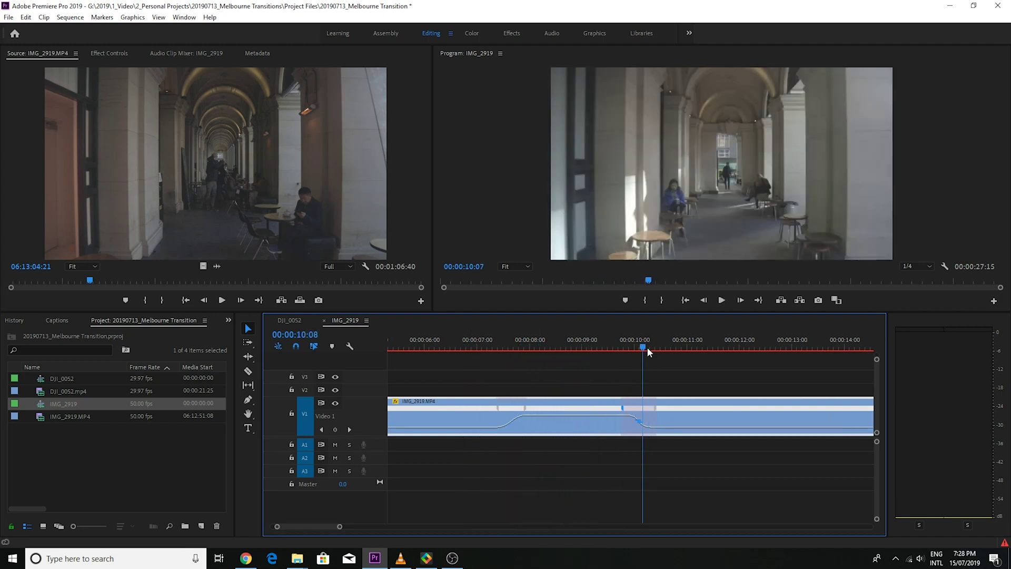
pyautogui.moveTo(621, 359); pyautogui.dragTo(586, 364)
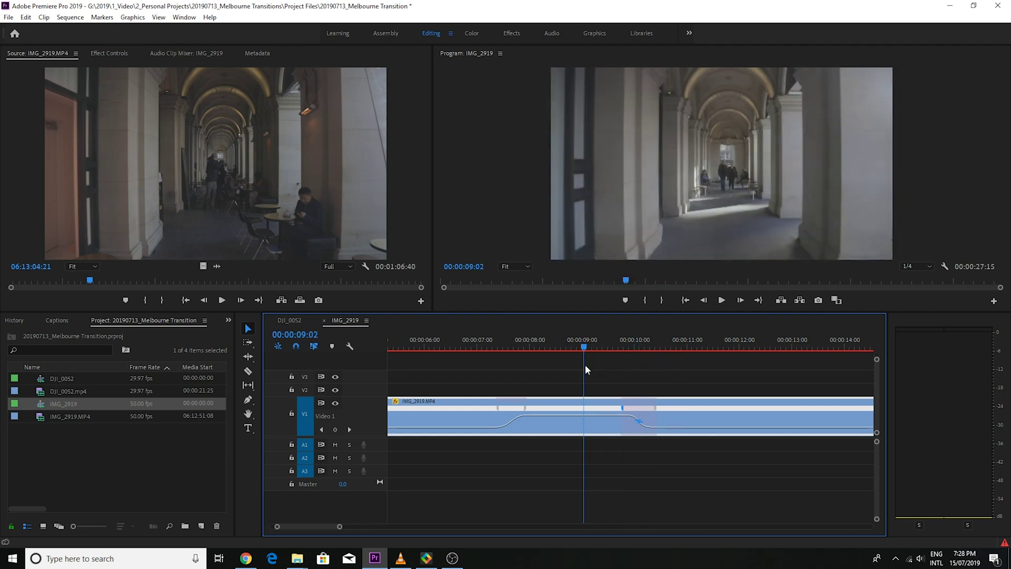
pyautogui.press('Left')
pyautogui.press('Left')
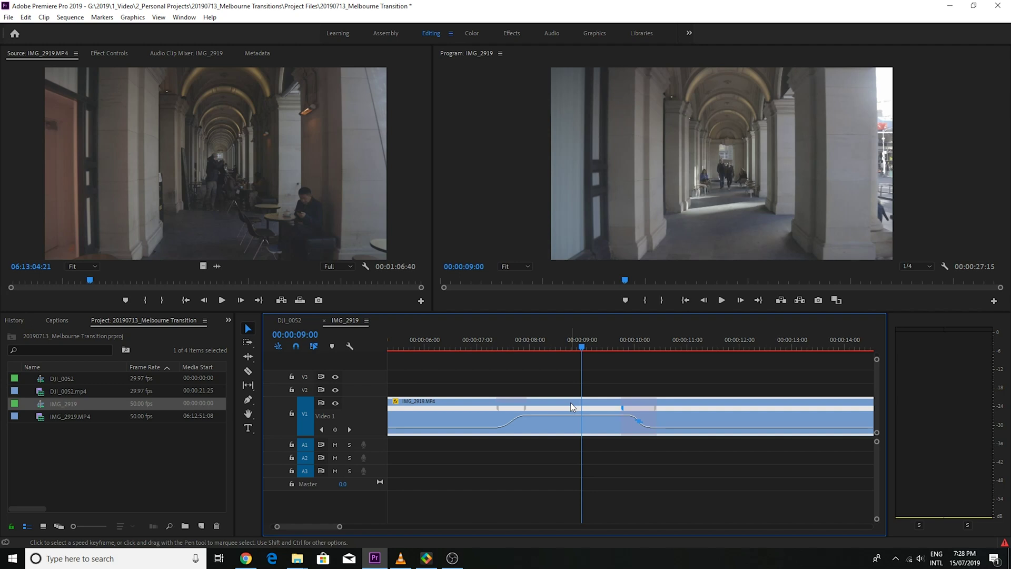
pyautogui.moveTo(558, 349)
pyautogui.mouseDown()
pyautogui.moveTo(542, 349)
pyautogui.moveTo(561, 346)
pyautogui.mouseUp()
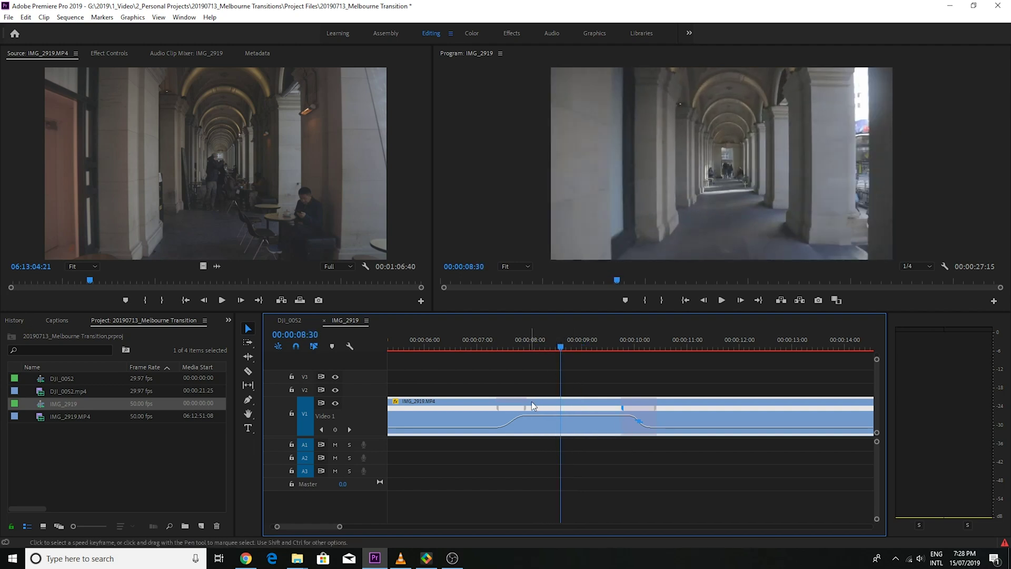
# - Replace the IMG_2919 clip on V1 with a linked After Effects composition
pyautogui.rightClick(561, 406)
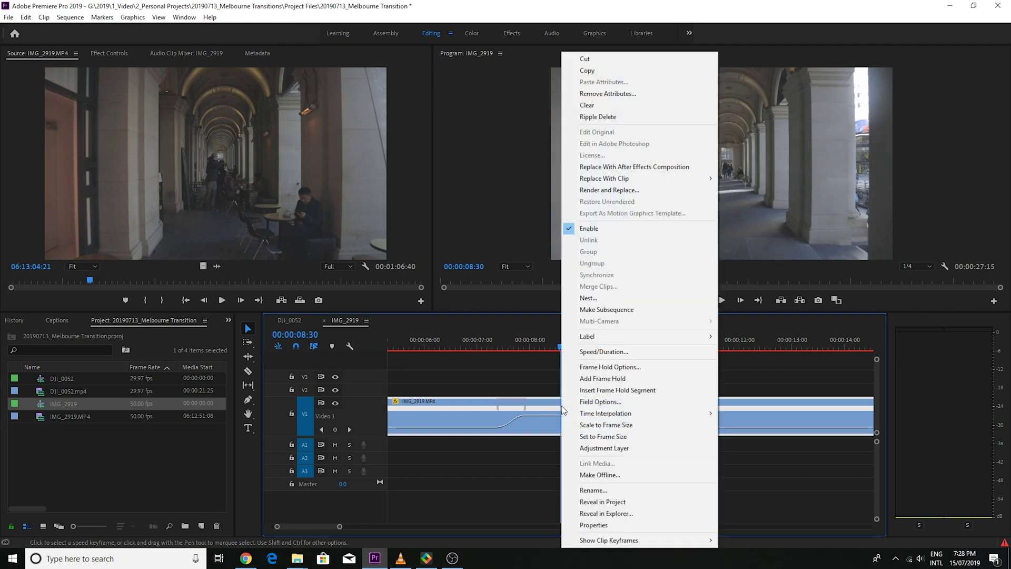
pyautogui.click(617, 166)
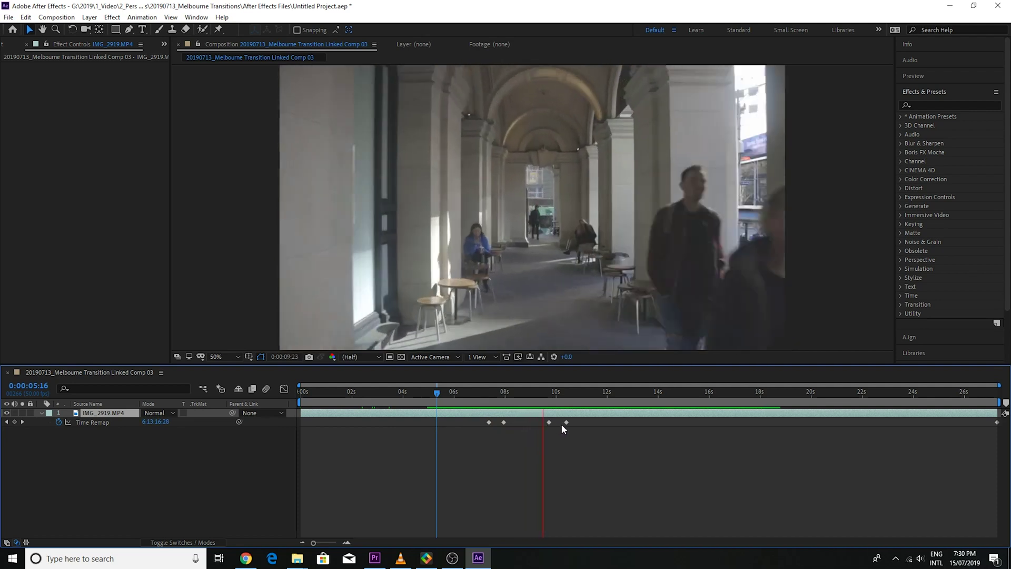
# - Find 'cc fo' in Effects & Presets and apply CC Force Motion Blur to the IMG_2919 layer
pyautogui.moveTo(526, 391); pyautogui.dragTo(509, 404)
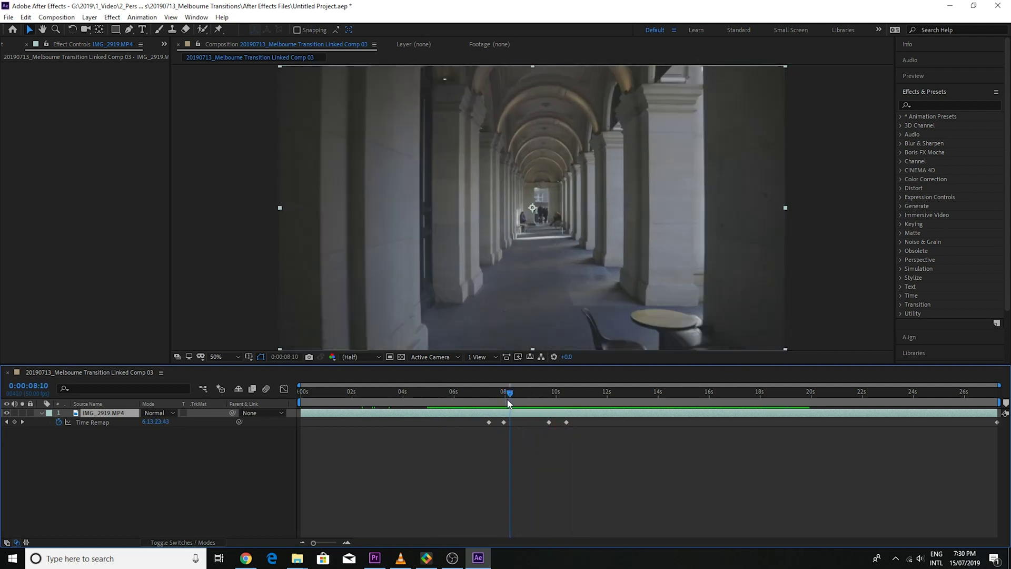
pyautogui.click(946, 105)
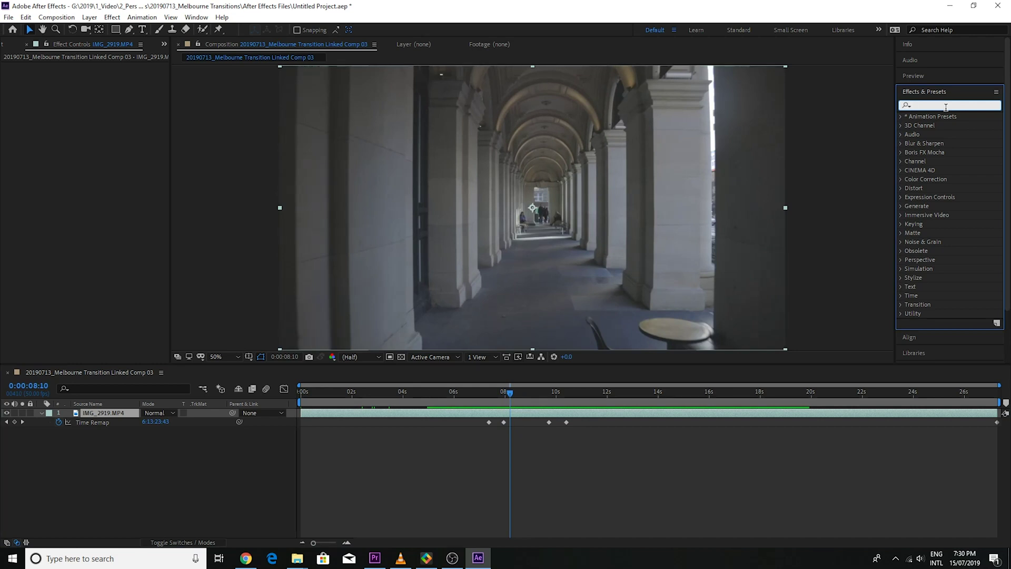
pyautogui.write('cc for')
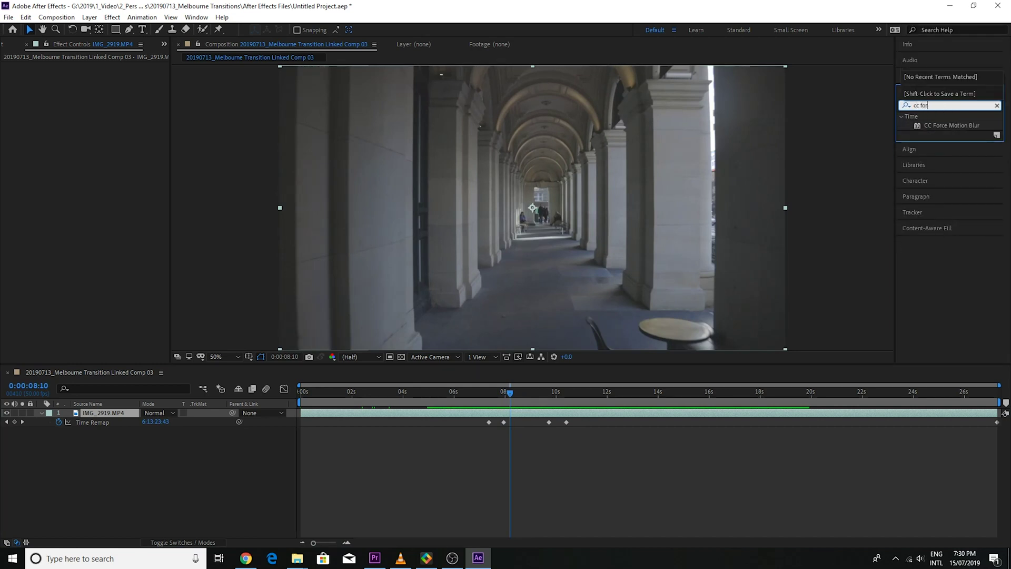
pyautogui.moveTo(958, 126); pyautogui.dragTo(480, 405)
pyautogui.press('space')
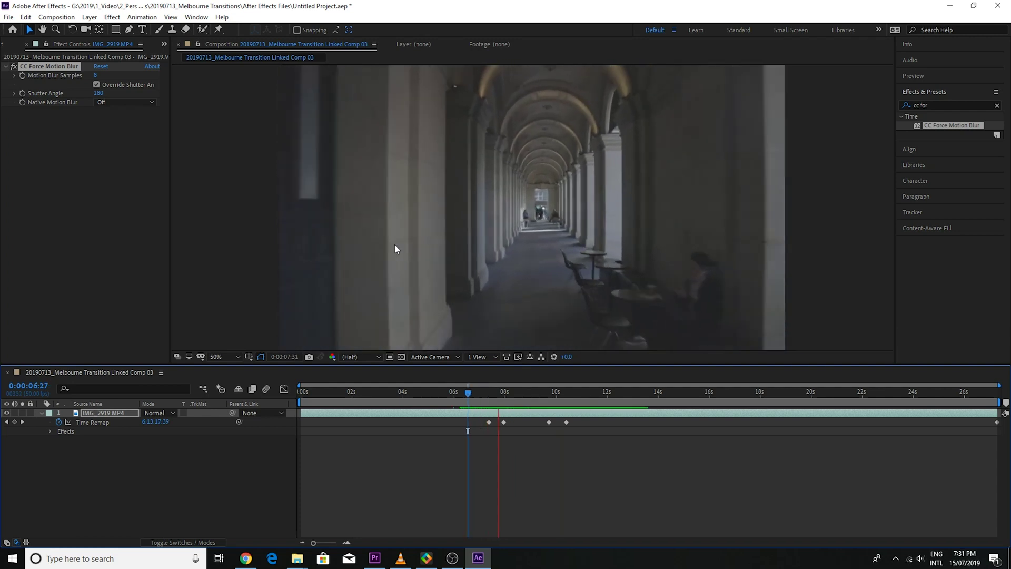
# - Toggle CC Force Motion Blur off and on repeatedly to compare sharp and blurred footage
pyautogui.press('space')
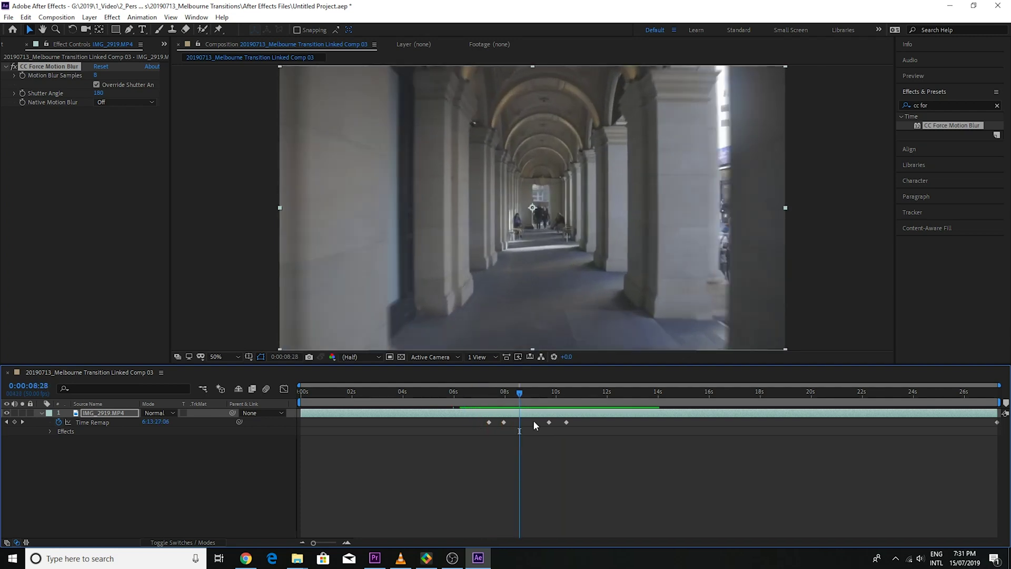
pyautogui.click(15, 67)
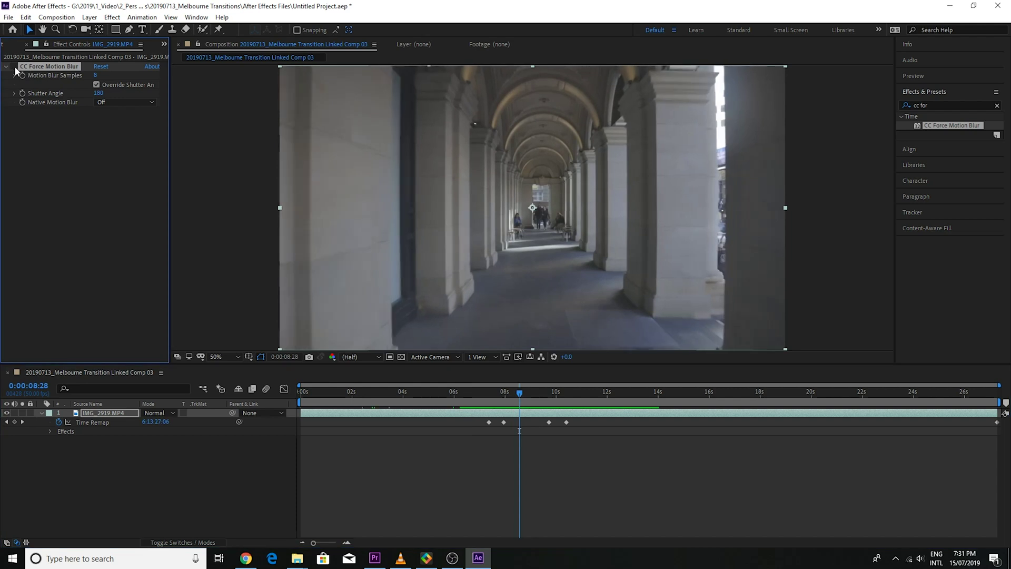
pyautogui.click(15, 68)
pyautogui.click(15, 68)
pyautogui.click(15, 68)
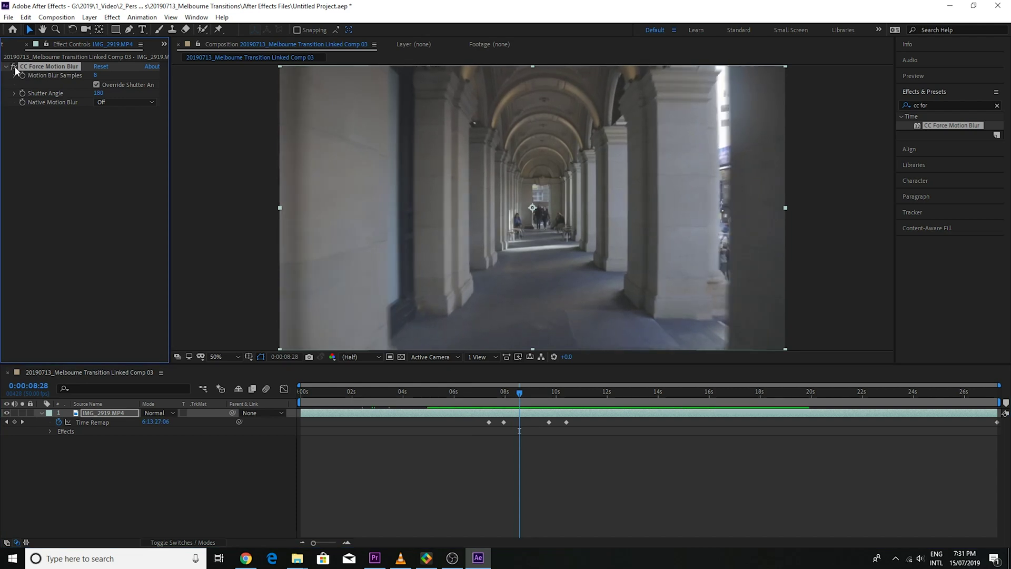
pyautogui.click(14, 68)
pyautogui.click(15, 67)
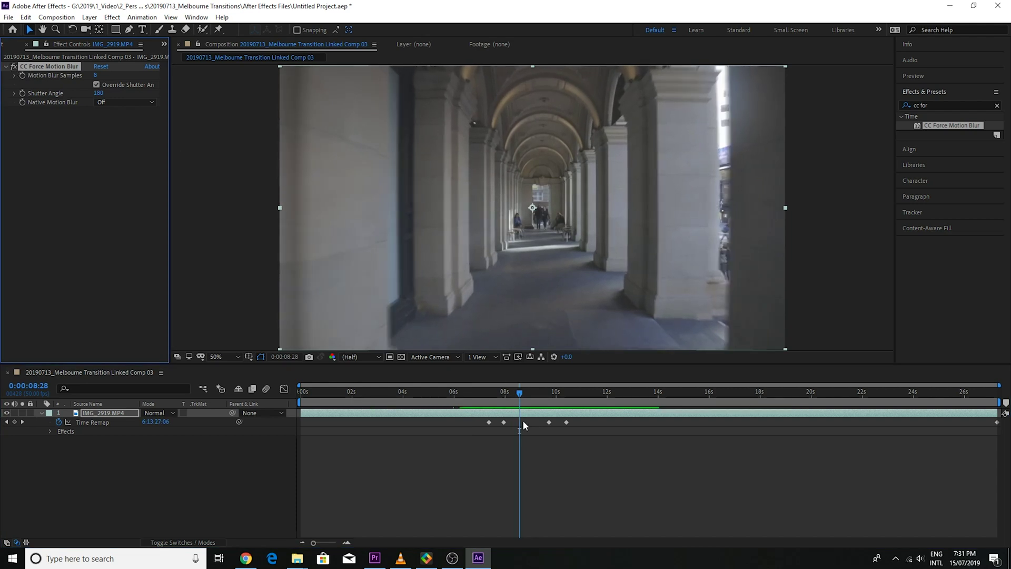
# - Raise Motion Blur Samples from 8 to 22 and preview the result
pyautogui.moveTo(516, 393)
pyautogui.mouseDown()
pyautogui.moveTo(498, 393)
pyautogui.moveTo(510, 394)
pyautogui.mouseUp()
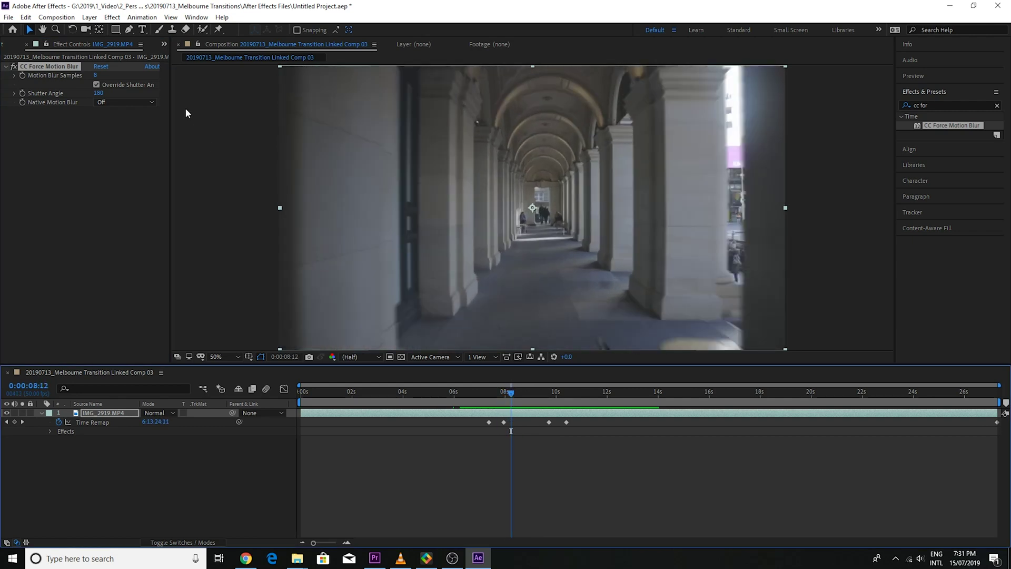
pyautogui.moveTo(94, 76); pyautogui.dragTo(105, 83)
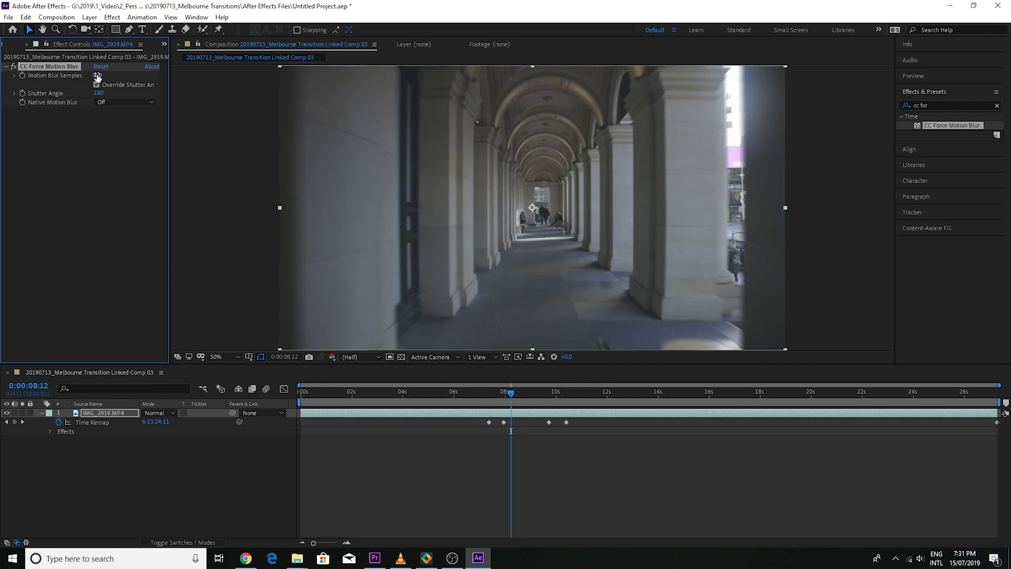
pyautogui.press('space')
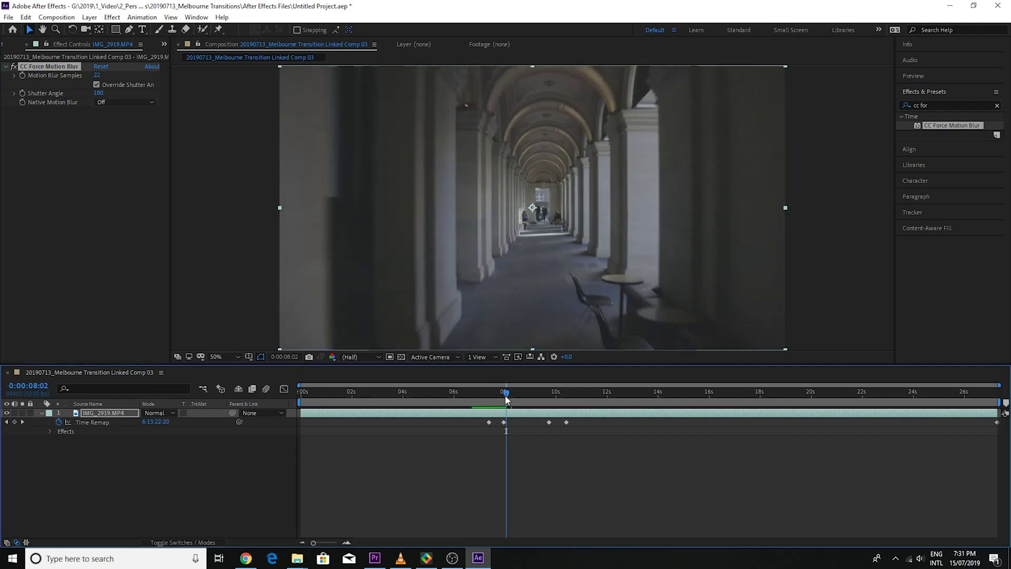